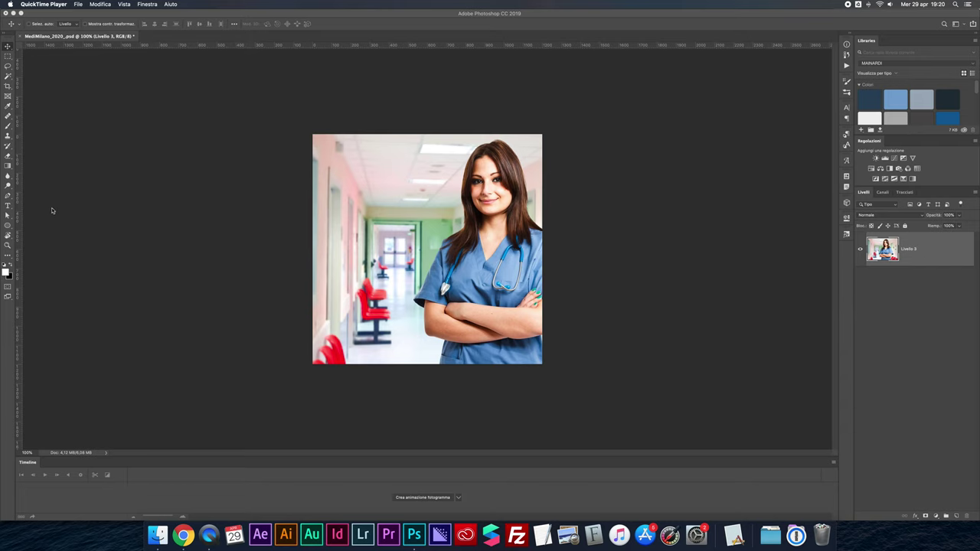
Switch to the Horizontal Type tool and place LOREM IPSUM placeholder text at the photo's upper left.
{"action": "left_click", "coordinate": [7, 207]}
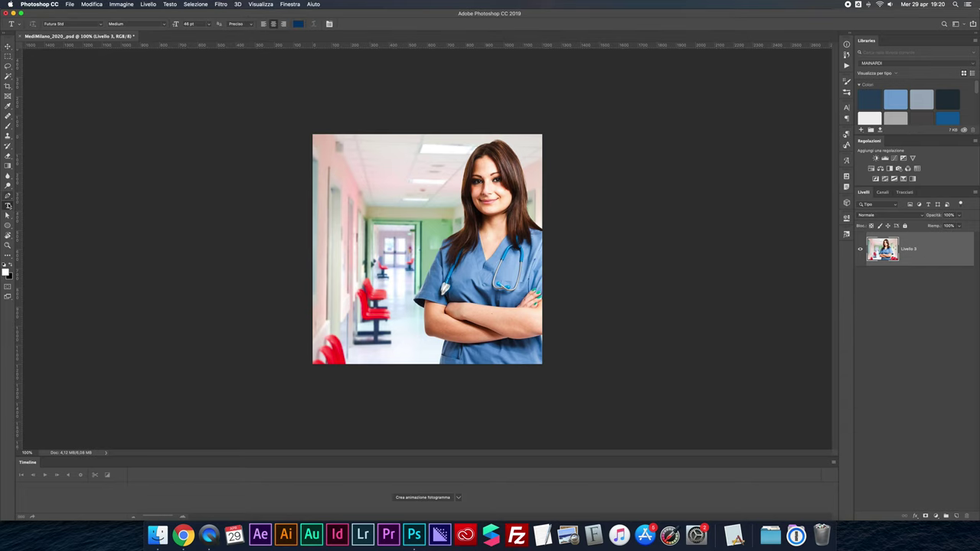
{"action": "right_click", "coordinate": [7, 207]}
{"action": "left_click", "coordinate": [8, 207]}
{"action": "left_click", "coordinate": [368, 192]}
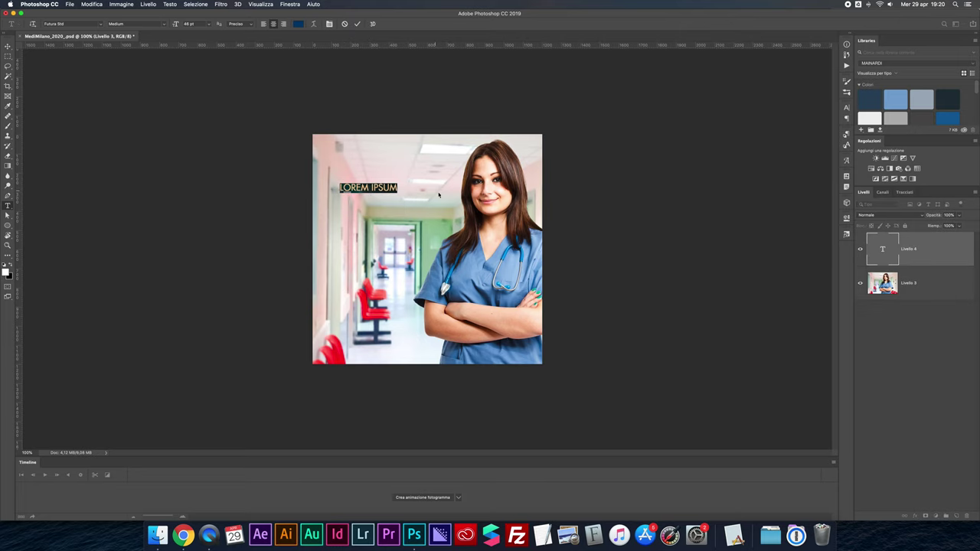
Select the LOREM IPSUM text and change its colour to red (ff0030).
{"action": "left_click", "coordinate": [375, 201]}
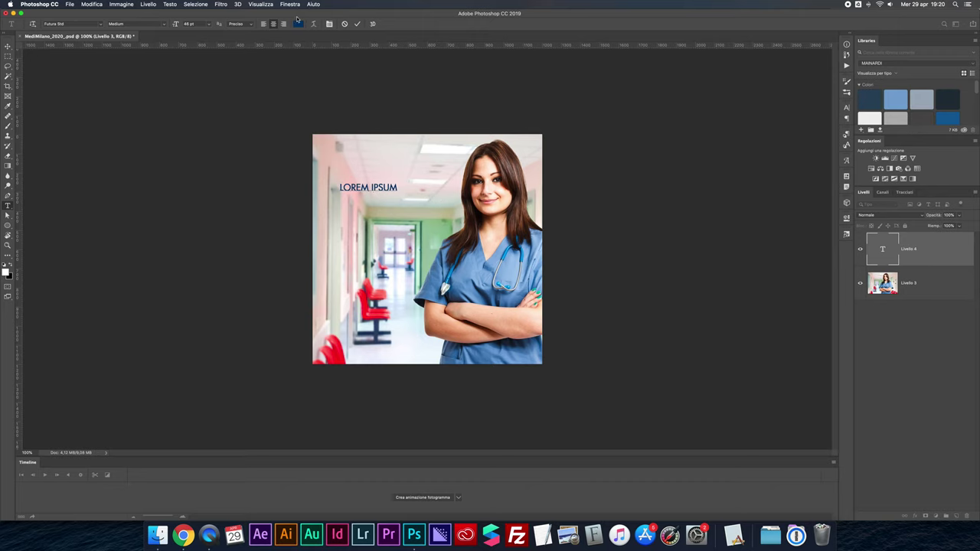
{"action": "triple_click", "coordinate": [364, 184]}
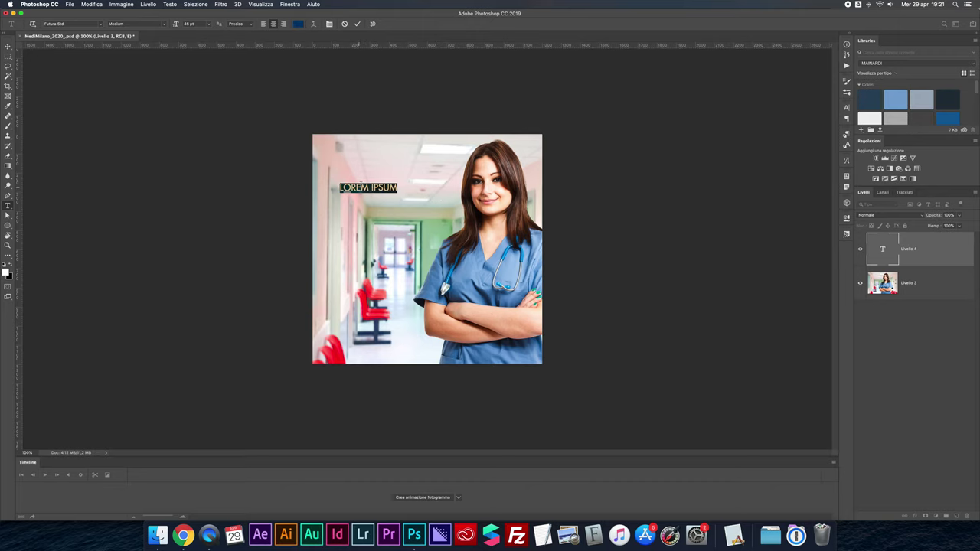
{"action": "left_click", "coordinate": [299, 24]}
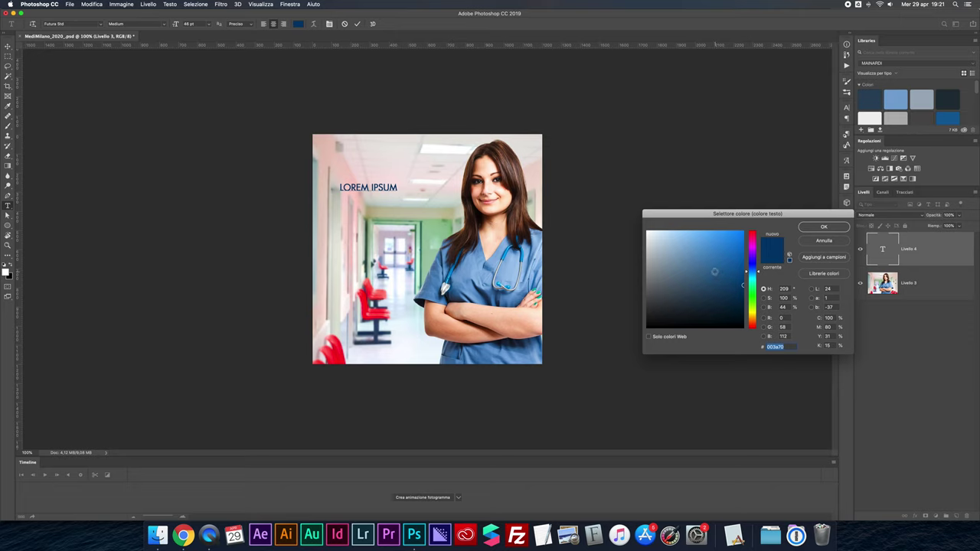
{"action": "type", "text": "ffffff"}
{"action": "left_click", "coordinate": [754, 239]}
{"action": "left_click_drag", "start_coordinate": [754, 239], "coordinate": [755, 231]}
{"action": "left_click", "coordinate": [740, 232]}
{"action": "left_click", "coordinate": [824, 227]}
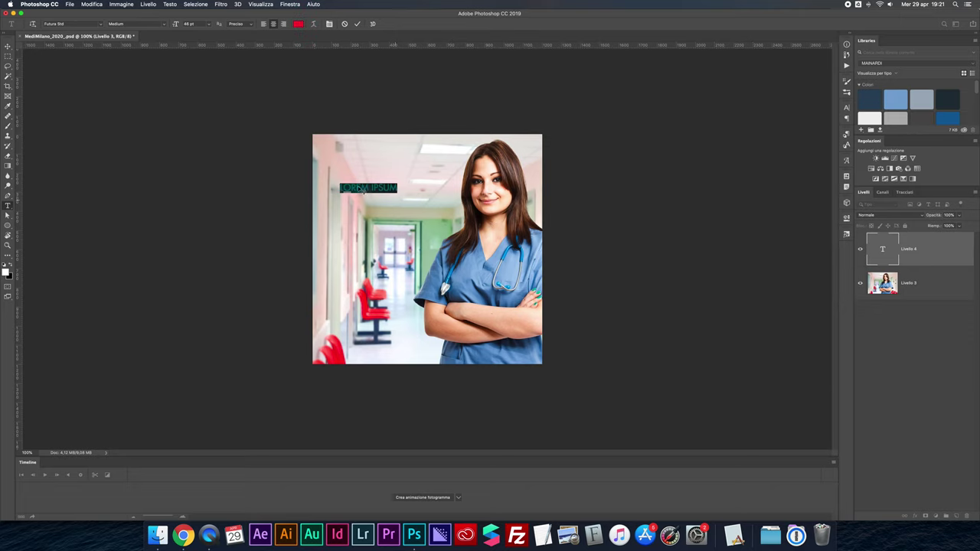
{"action": "left_click", "coordinate": [298, 24]}
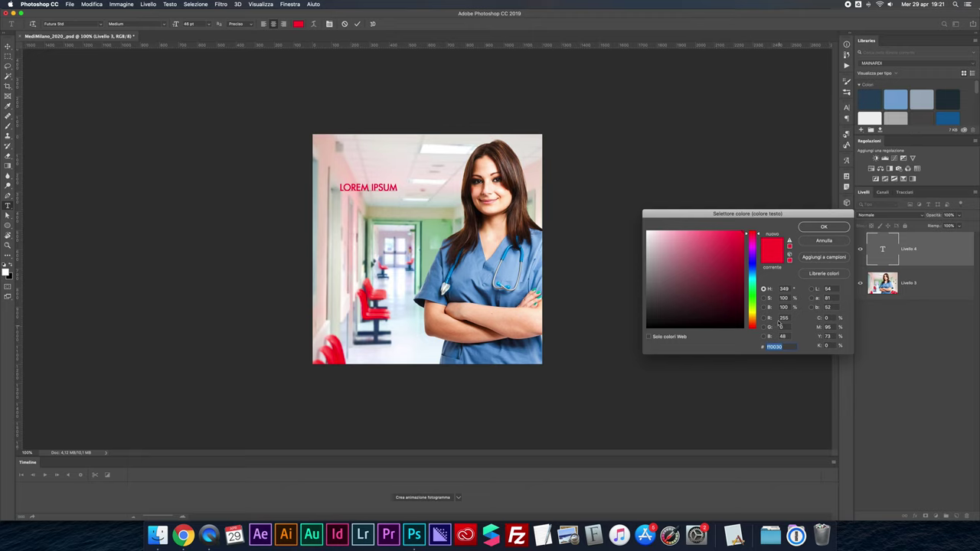
{"action": "left_click", "coordinate": [823, 242]}
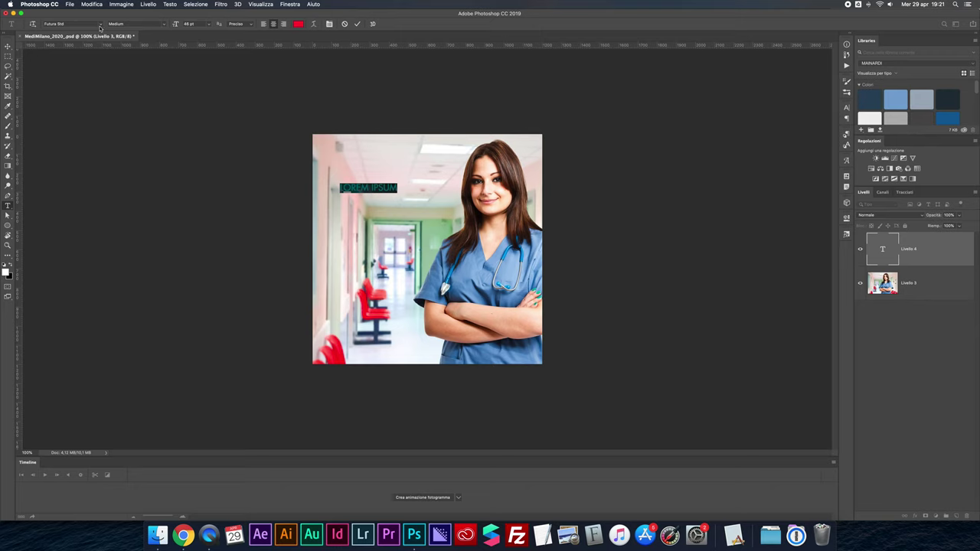
Set LOREM IPSUM to Open Sans Bold at 60 pt and reselect the whole line.
{"action": "left_click", "coordinate": [100, 25]}
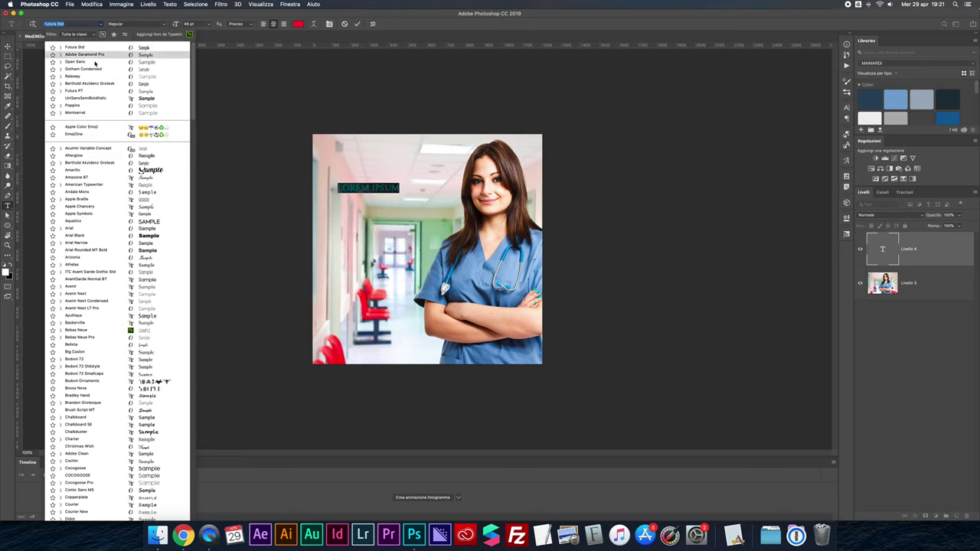
{"action": "left_click", "coordinate": [85, 62]}
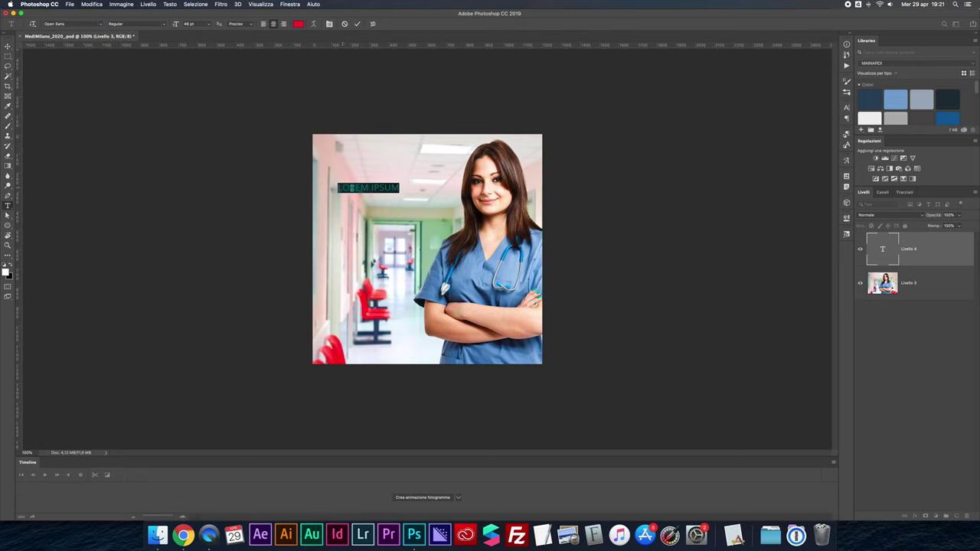
{"action": "left_click_drag", "start_coordinate": [342, 187], "coordinate": [394, 187]}
{"action": "key", "text": "super+a"}
{"action": "left_click", "coordinate": [165, 24]}
{"action": "left_click", "coordinate": [147, 58]}
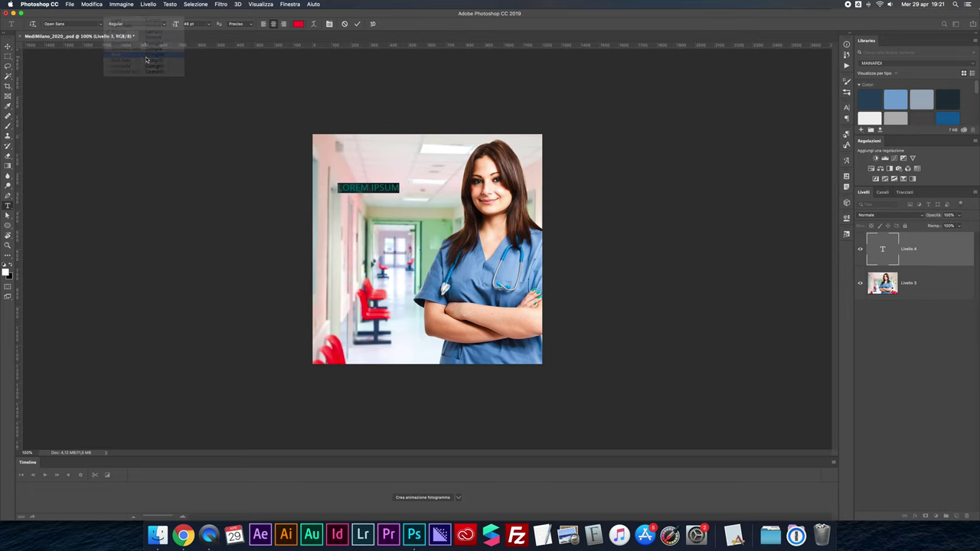
{"action": "left_click", "coordinate": [209, 24]}
{"action": "left_click", "coordinate": [196, 117]}
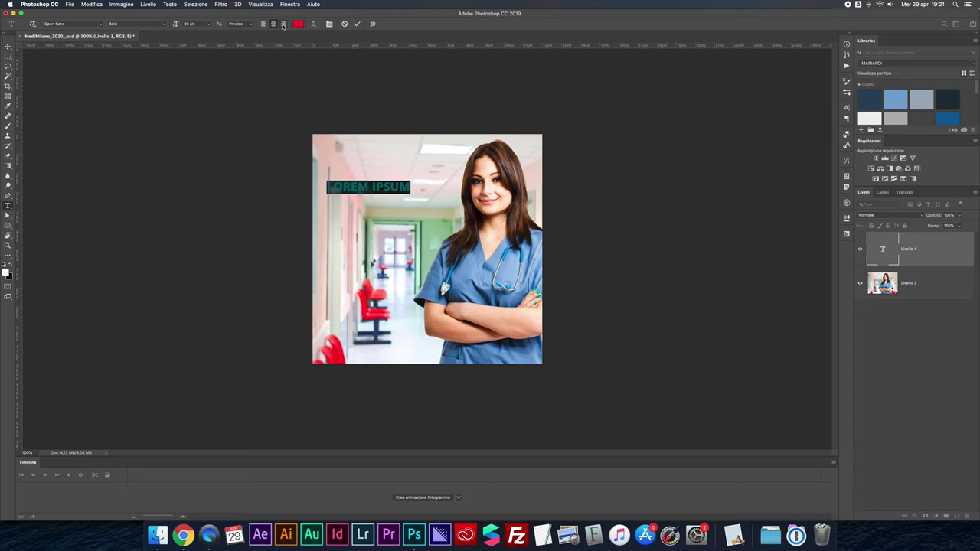
{"action": "left_click", "coordinate": [369, 186]}
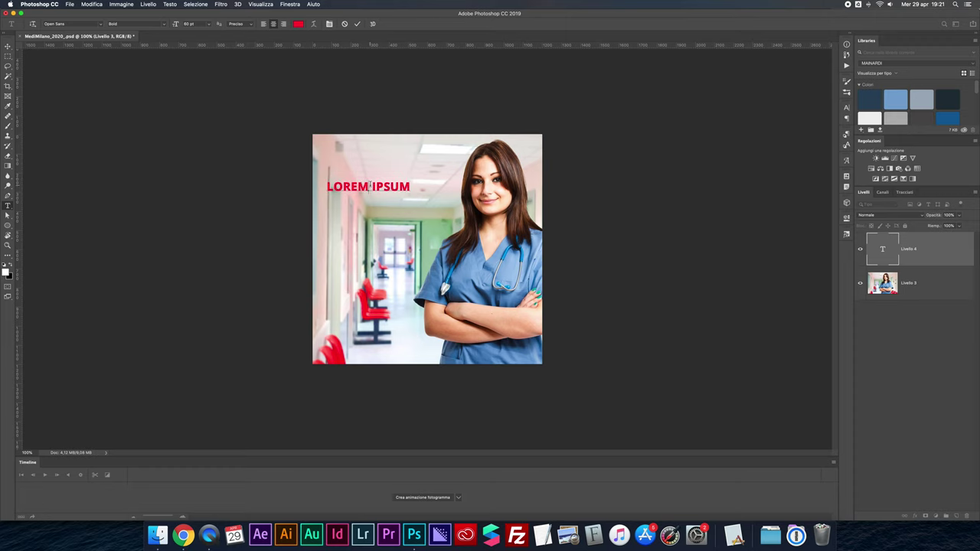
{"action": "triple_click", "coordinate": [370, 186]}
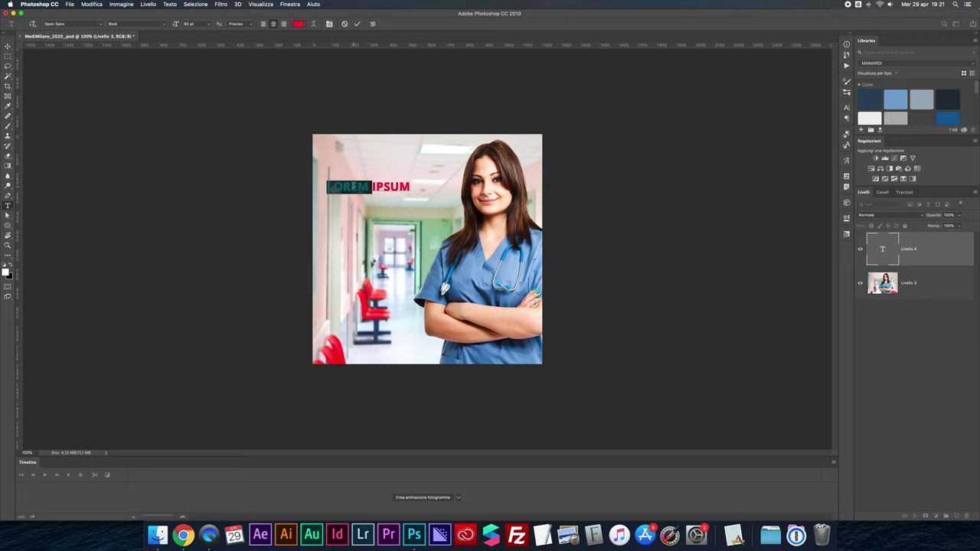
{"action": "left_click", "coordinate": [314, 23]}
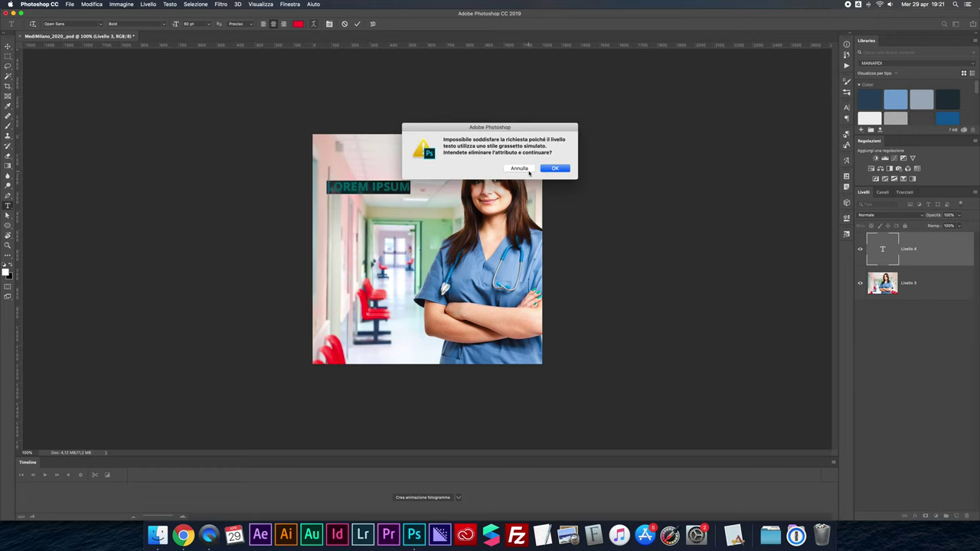
Drop faux bold and try an Arco arc warp on the LOREM IPSUM text.
{"action": "left_click", "coordinate": [545, 169]}
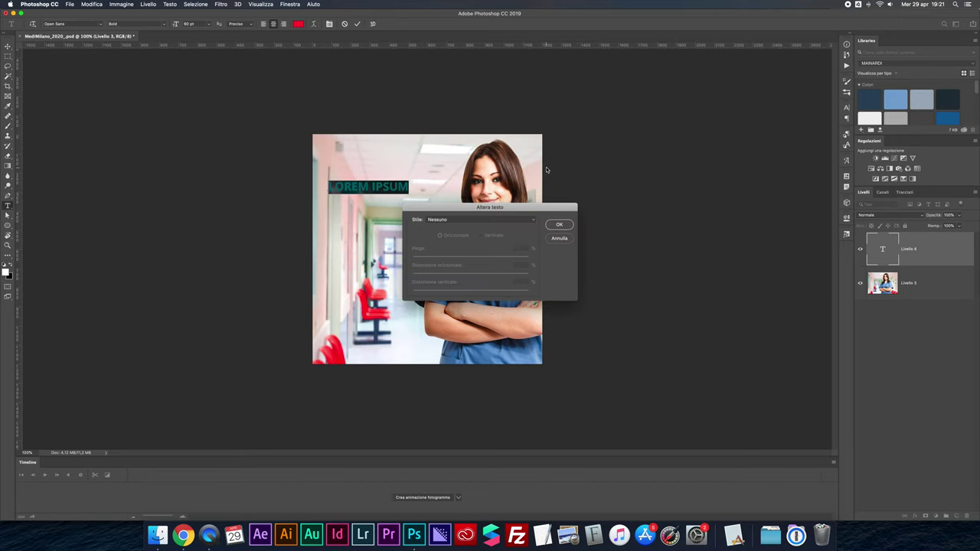
{"action": "left_click", "coordinate": [453, 220]}
{"action": "left_click", "coordinate": [460, 228]}
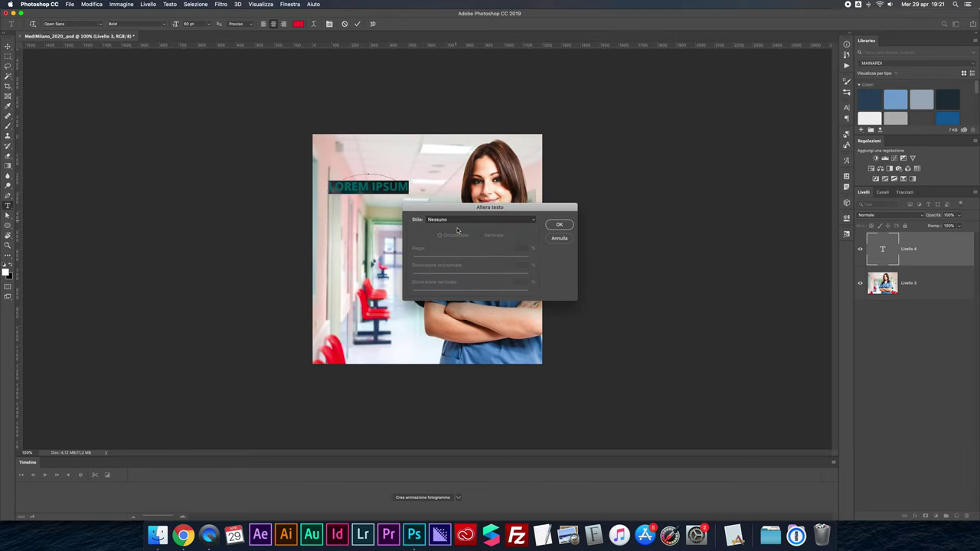
{"action": "left_click_drag", "start_coordinate": [497, 263], "coordinate": [454, 258]}
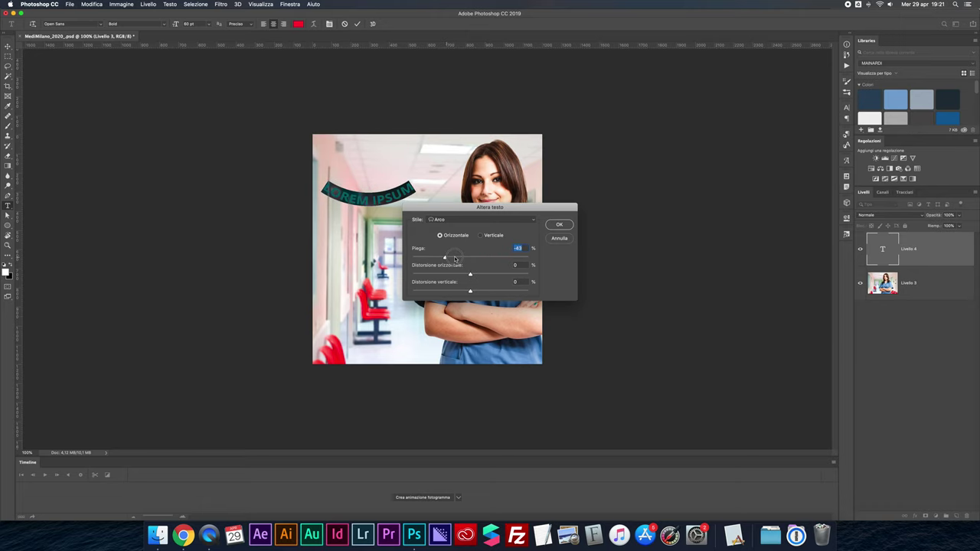
{"action": "left_click_drag", "start_coordinate": [453, 258], "coordinate": [481, 258]}
Try Bandiera and Comprimi warps on the text, then cancel the warp.
{"action": "left_click", "coordinate": [472, 220]}
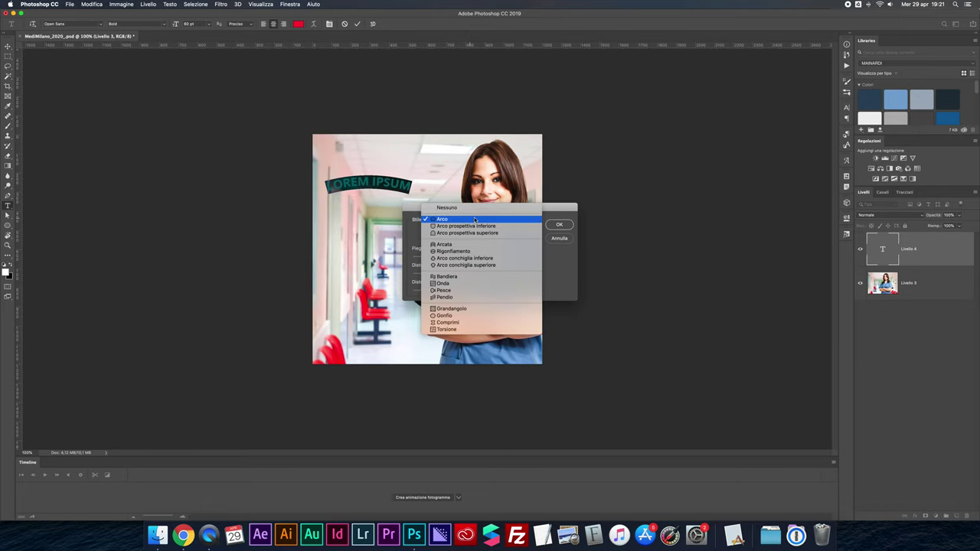
{"action": "left_click", "coordinate": [474, 277]}
{"action": "left_click_drag", "start_coordinate": [480, 258], "coordinate": [493, 258]}
{"action": "left_click", "coordinate": [483, 221]}
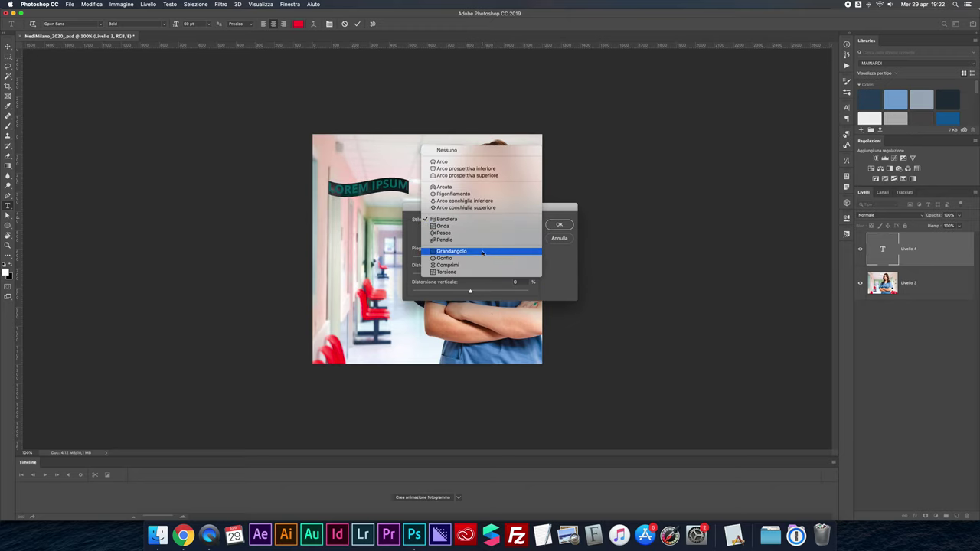
{"action": "left_click", "coordinate": [473, 264]}
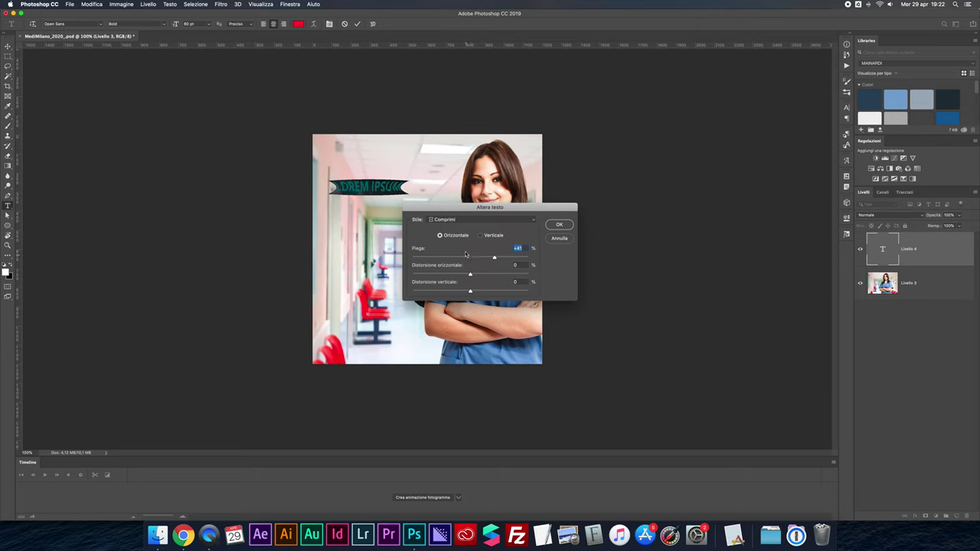
{"action": "left_click_drag", "start_coordinate": [494, 258], "coordinate": [453, 258]}
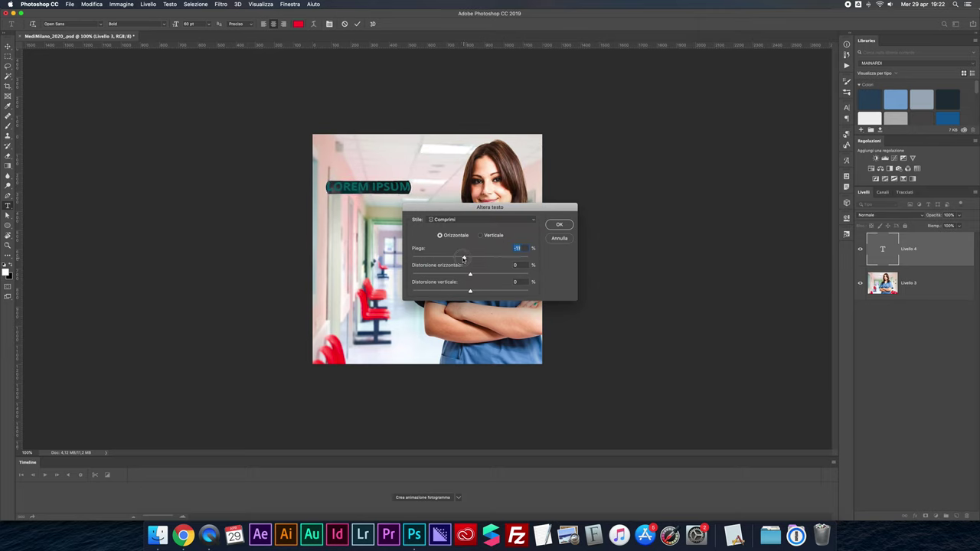
{"action": "left_click_drag", "start_coordinate": [453, 259], "coordinate": [480, 258]}
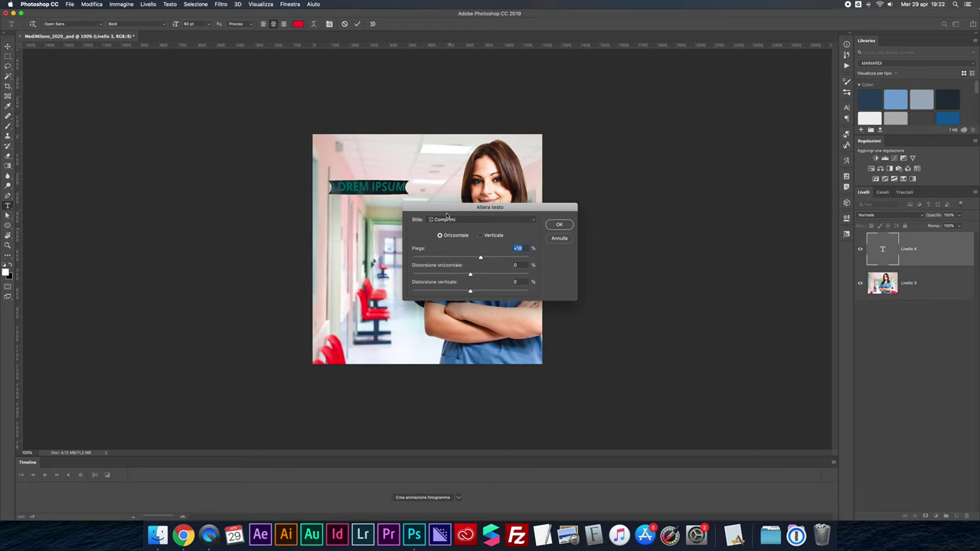
{"action": "left_click", "coordinate": [559, 239]}
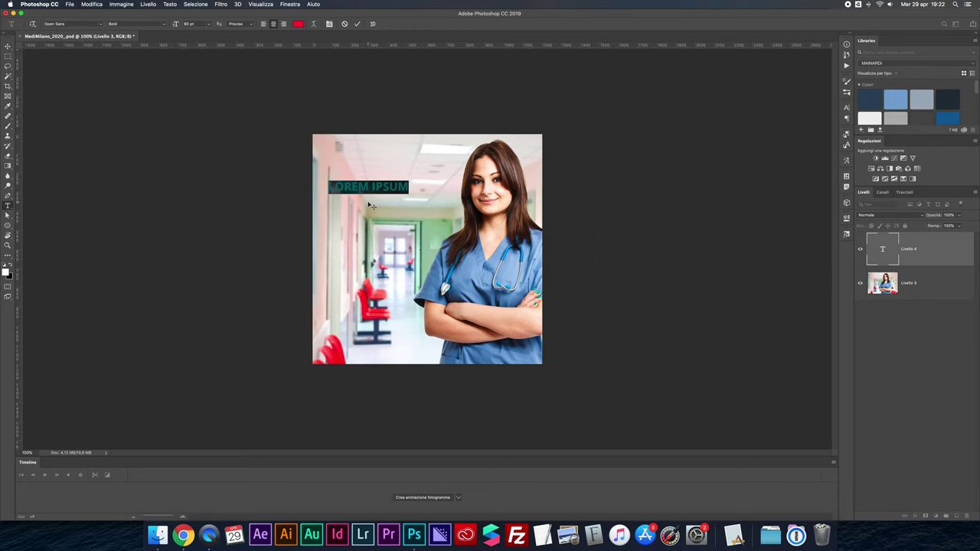
Reselect LOREM IPSUM, make it red, commit it, and delete the text layer.
{"action": "left_click", "coordinate": [360, 186]}
{"action": "double_click", "coordinate": [360, 186]}
{"action": "triple_click", "coordinate": [360, 186]}
{"action": "left_click", "coordinate": [356, 186]}
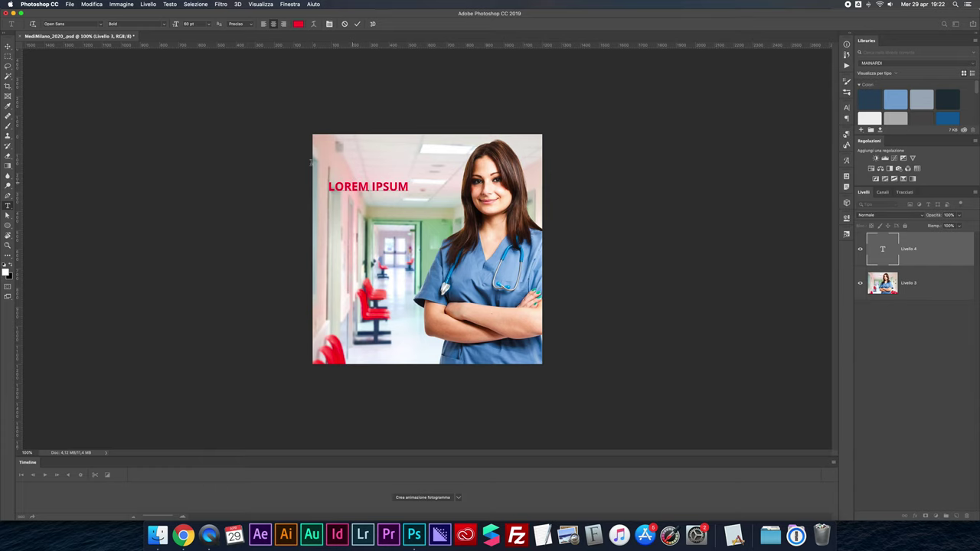
{"action": "left_click", "coordinate": [7, 46]}
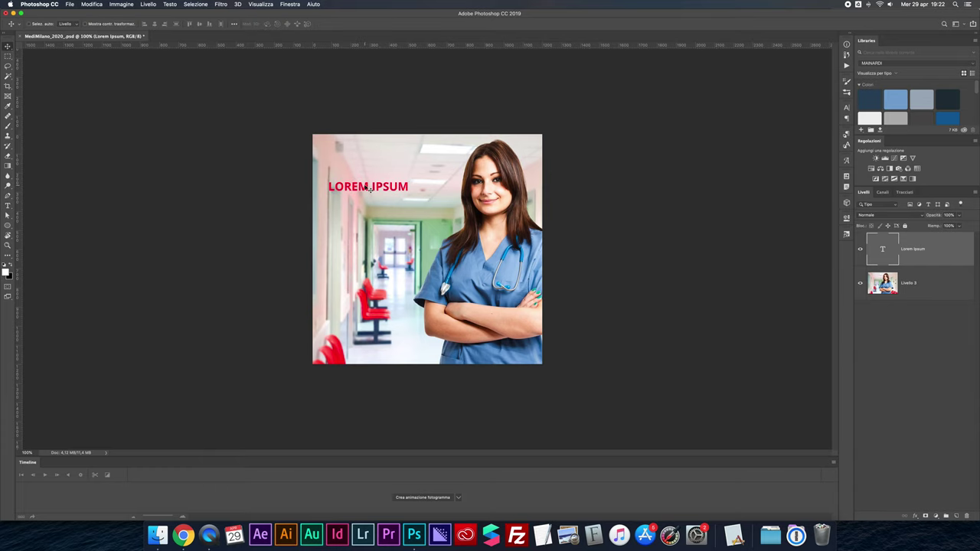
{"action": "key", "text": "Delete"}
{"action": "left_click", "coordinate": [8, 207]}
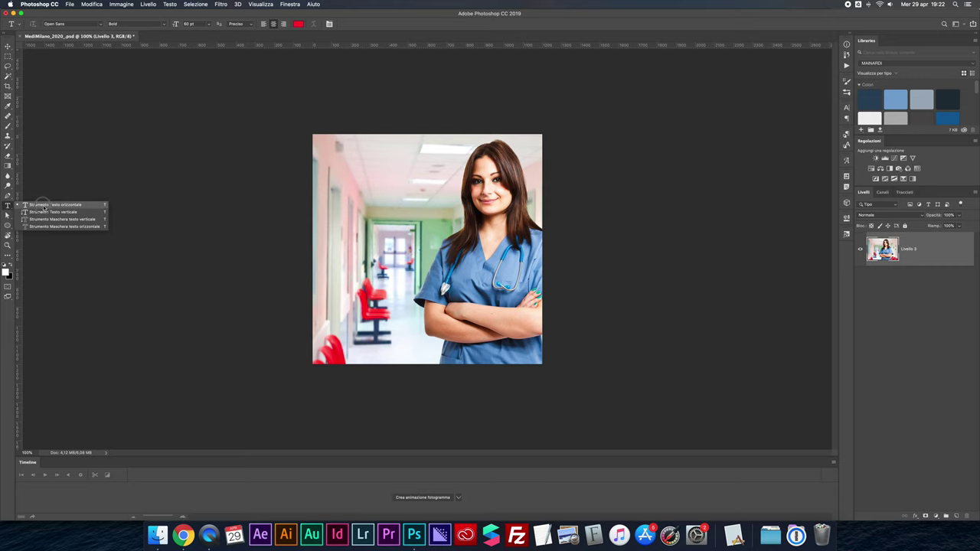
Add vertical LOREM IPSUM text and move it onto the corridor beside the nurse.
{"action": "left_click", "coordinate": [44, 214]}
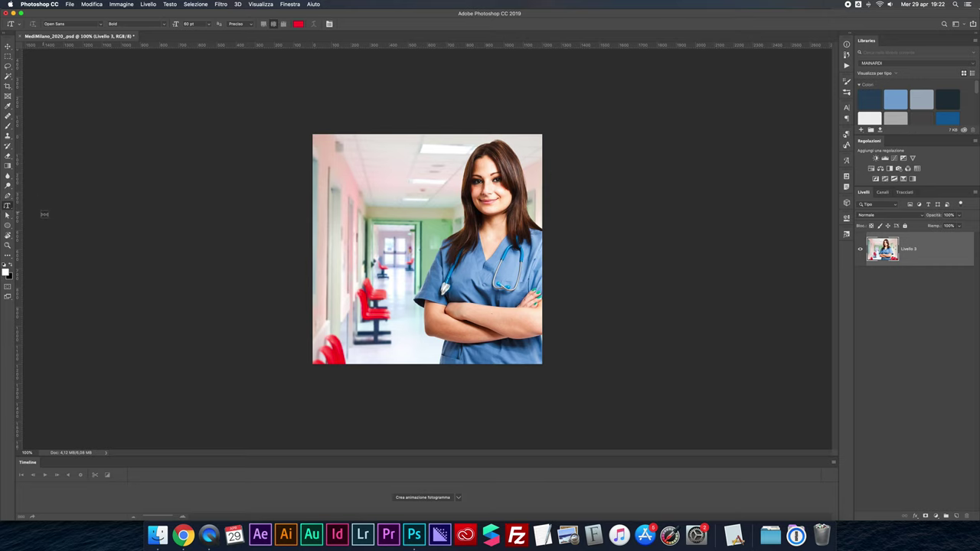
{"action": "left_click", "coordinate": [386, 170]}
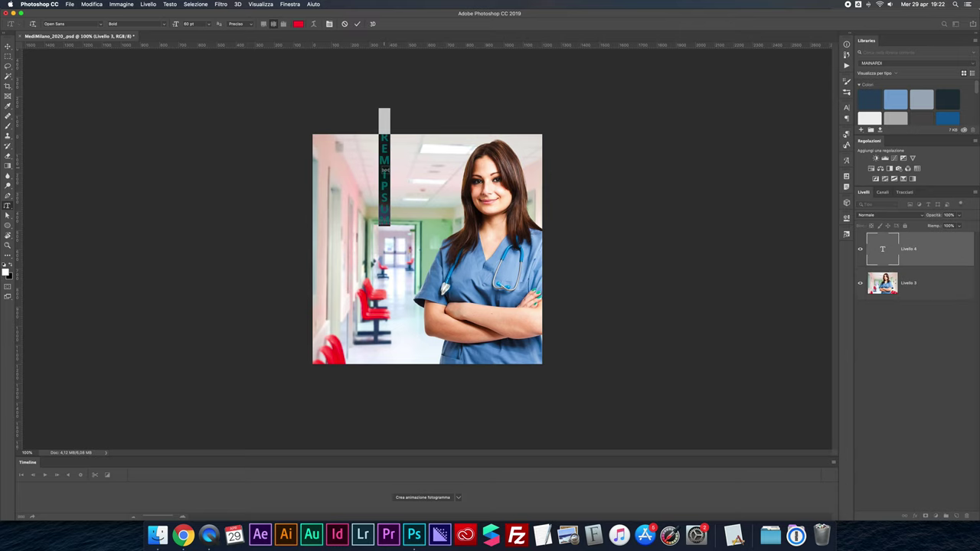
{"action": "left_click", "coordinate": [8, 47]}
{"action": "left_click_drag", "start_coordinate": [385, 160], "coordinate": [400, 217]}
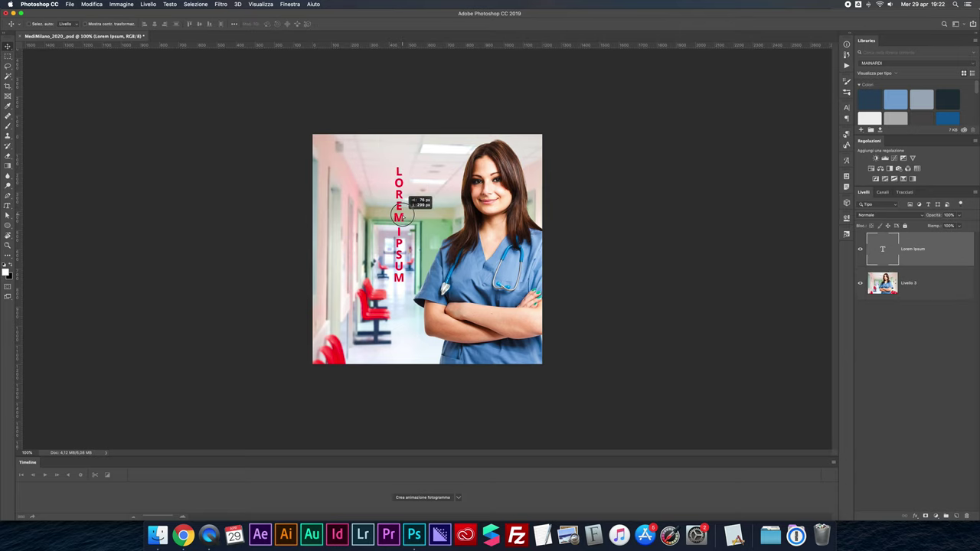
{"action": "key", "text": "t"}
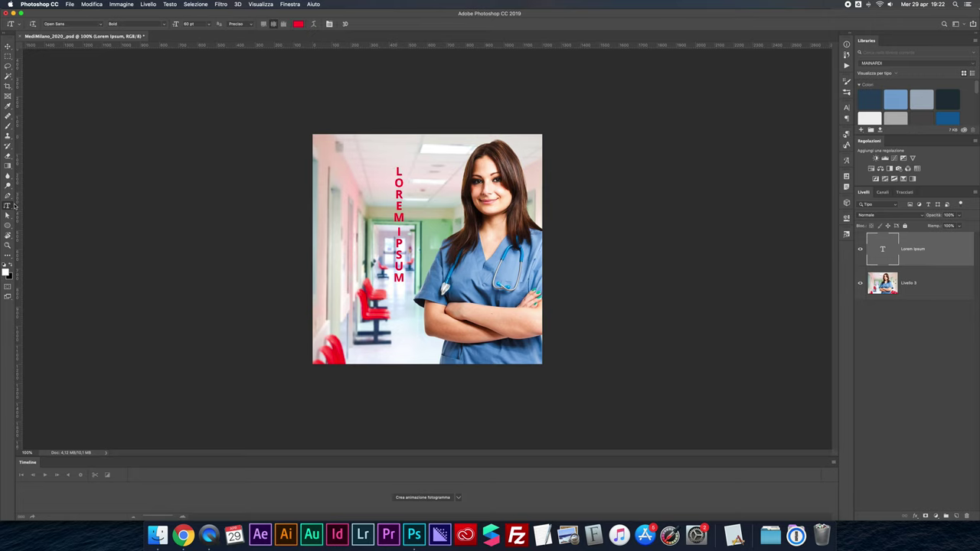
{"action": "right_click", "coordinate": [8, 206]}
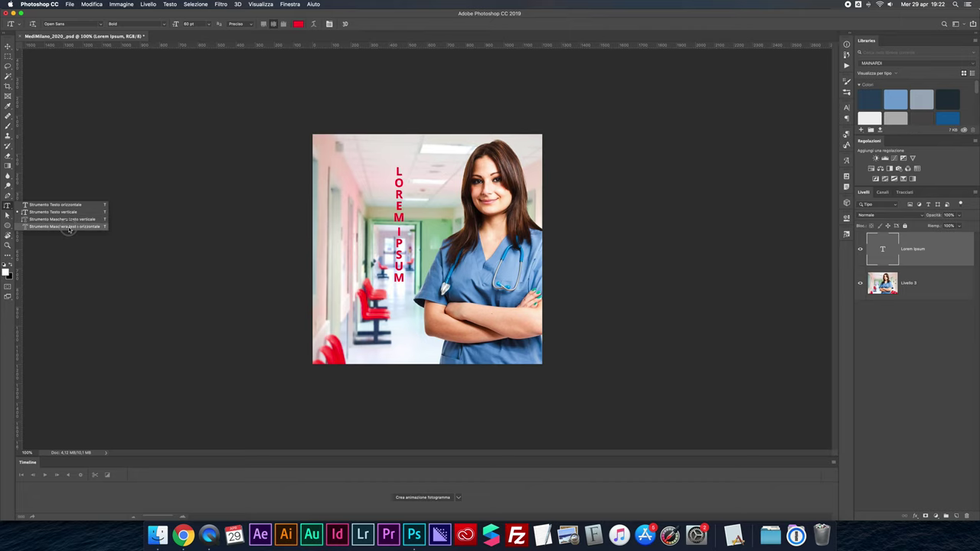
Use the Horizontal Type Mask tool to make a LOREM IPSUM selection across the photo's middle.
{"action": "left_click", "coordinate": [69, 226]}
{"action": "left_click", "coordinate": [366, 236]}
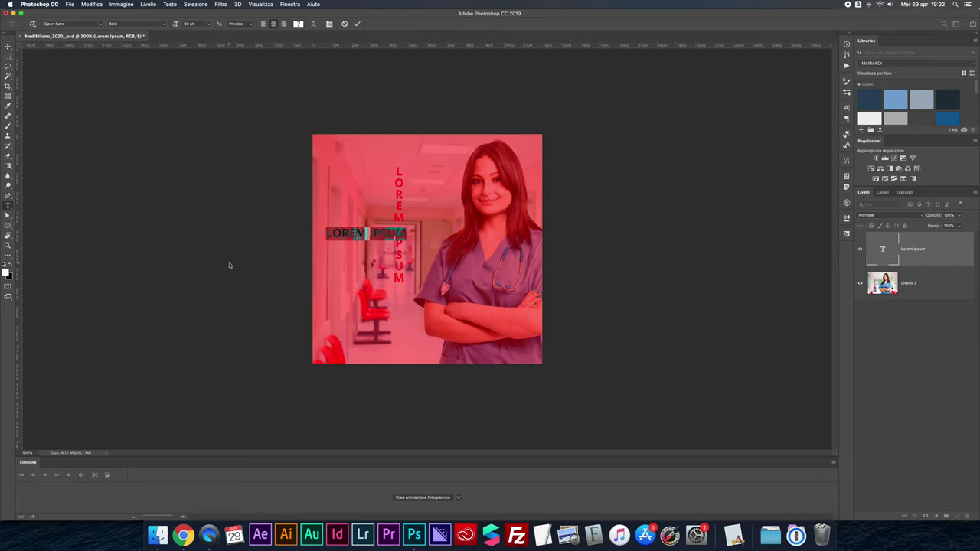
{"action": "key", "text": "BackSpace"}
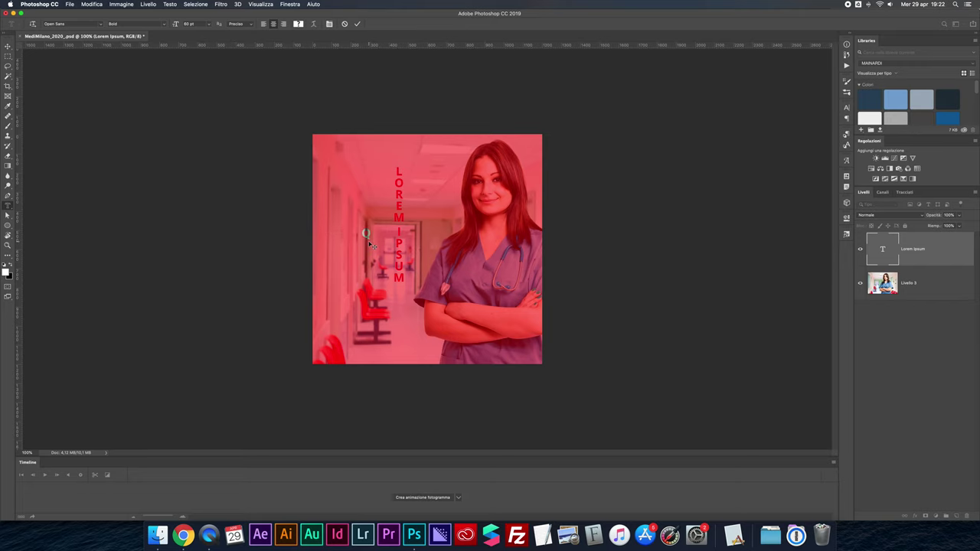
{"action": "key", "text": "super+z"}
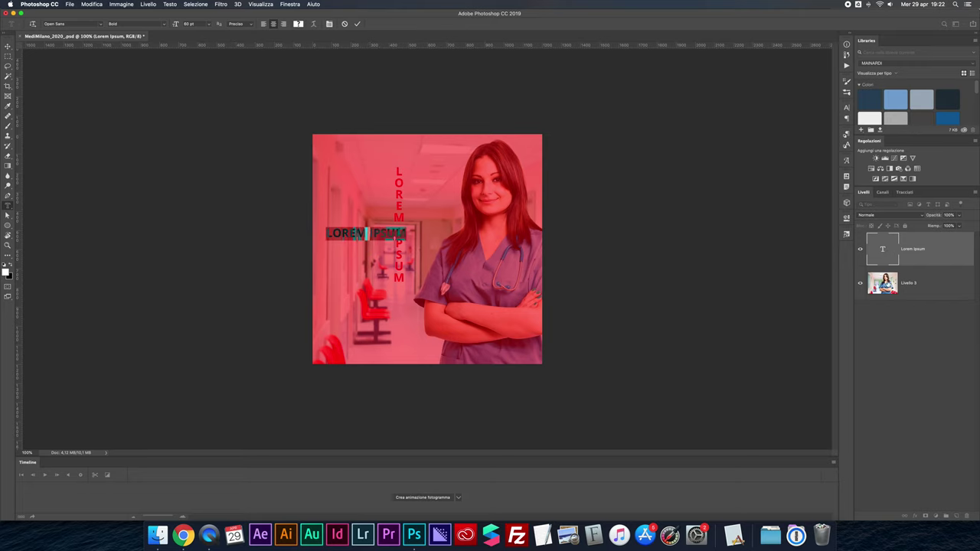
{"action": "left_click", "coordinate": [8, 46]}
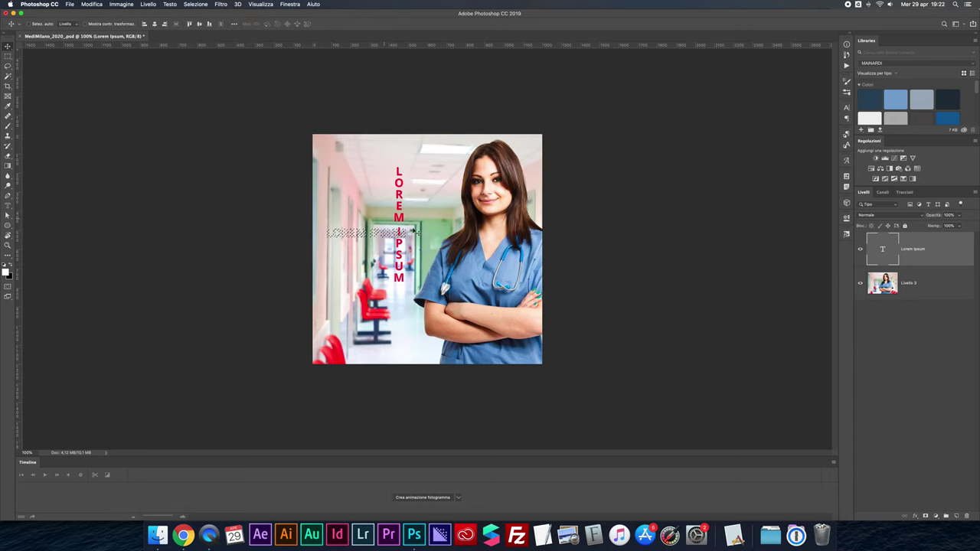
Add an inverted text-shaped layer mask to Livello 3, then delete that mask.
{"action": "left_click", "coordinate": [919, 285]}
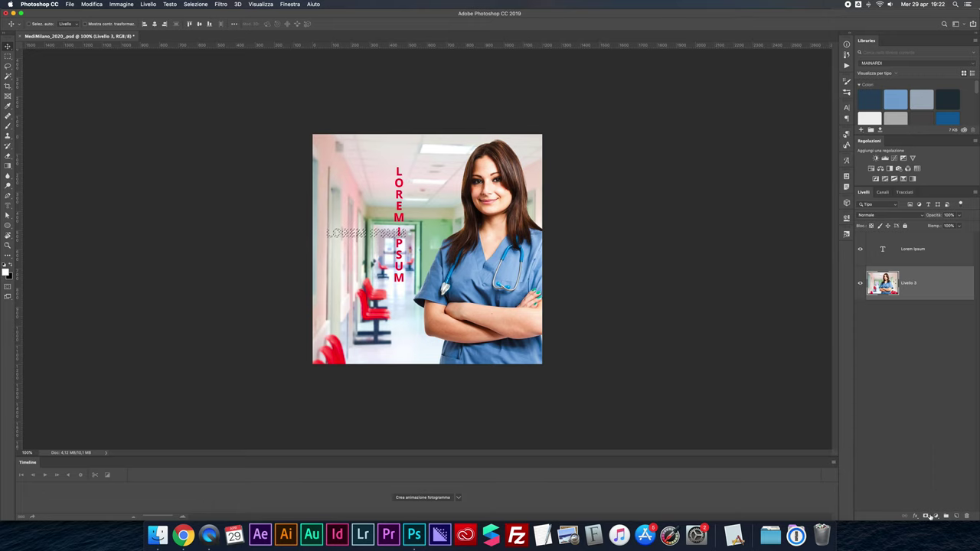
{"action": "left_click", "coordinate": [926, 517]}
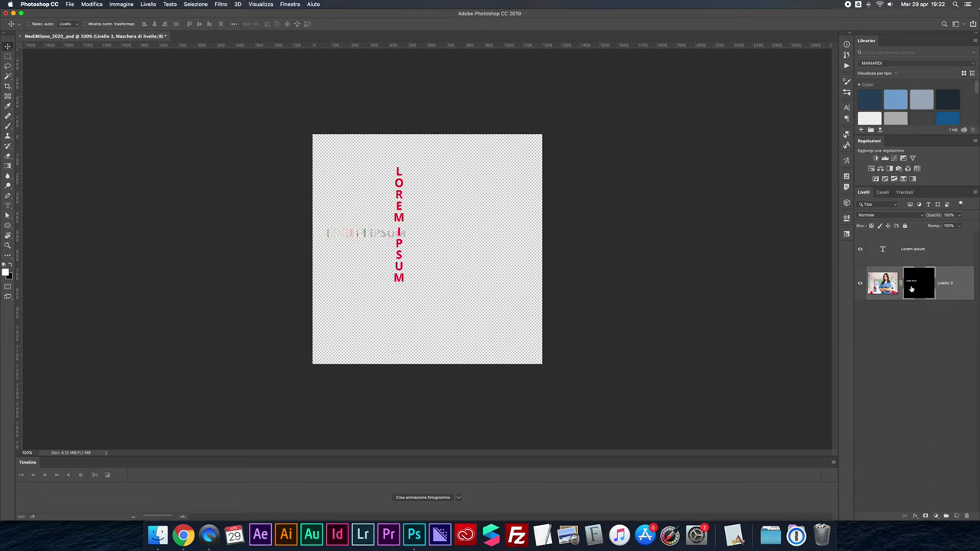
{"action": "key", "text": "super+i"}
{"action": "key", "text": "super+i"}
{"action": "key", "text": "super+i"}
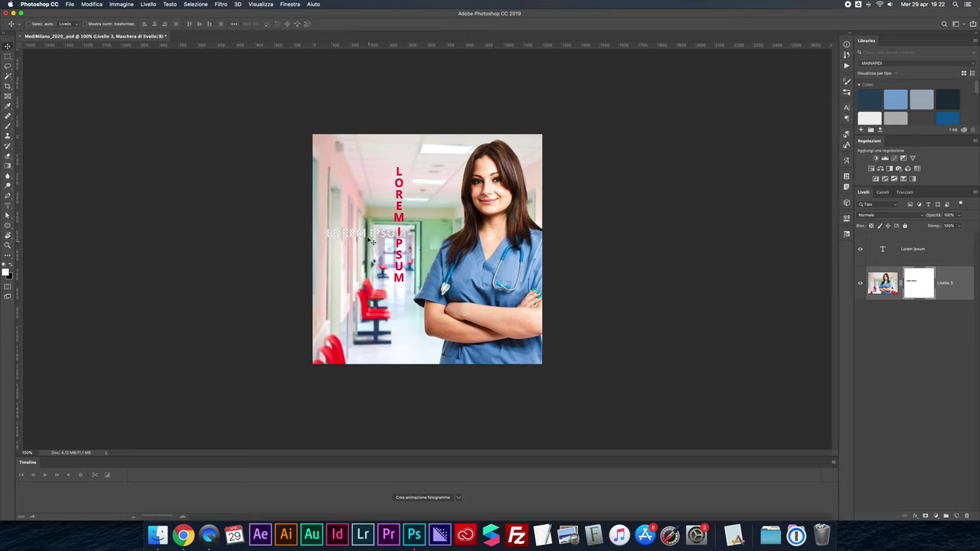
{"action": "right_click", "coordinate": [918, 285]}
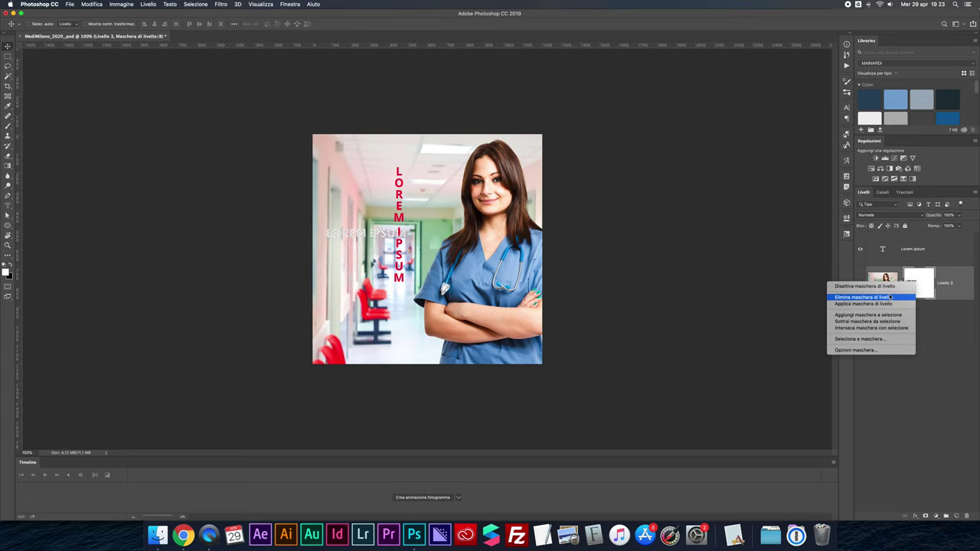
{"action": "left_click", "coordinate": [909, 297]}
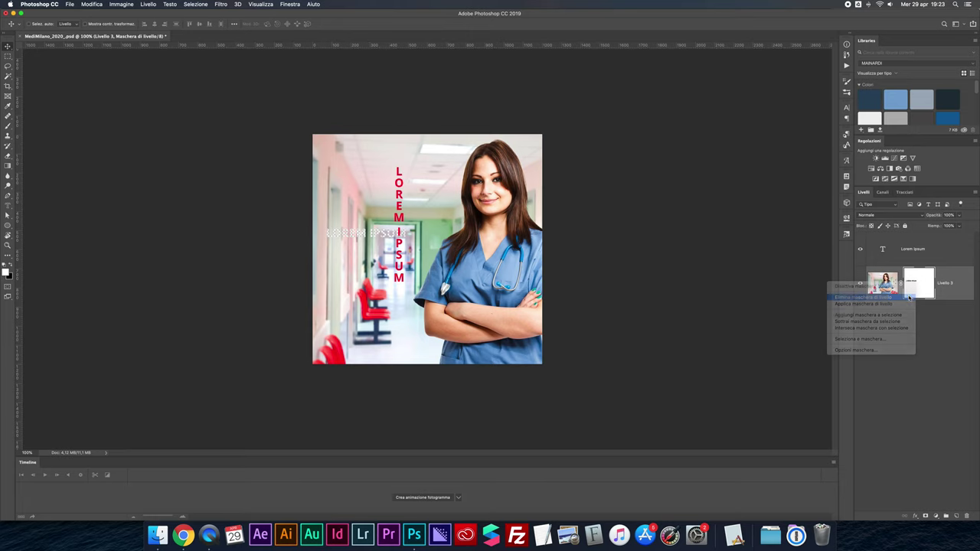
{"action": "left_click", "coordinate": [884, 251]}
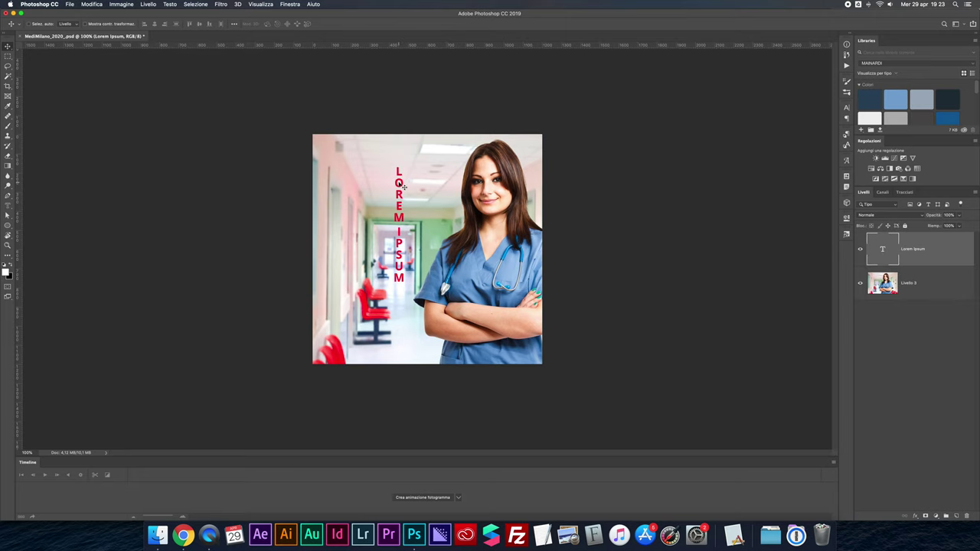
Move the vertical text to the left edge and drag its layer below Livello 3.
{"action": "left_click_drag", "start_coordinate": [419, 187], "coordinate": [368, 181]}
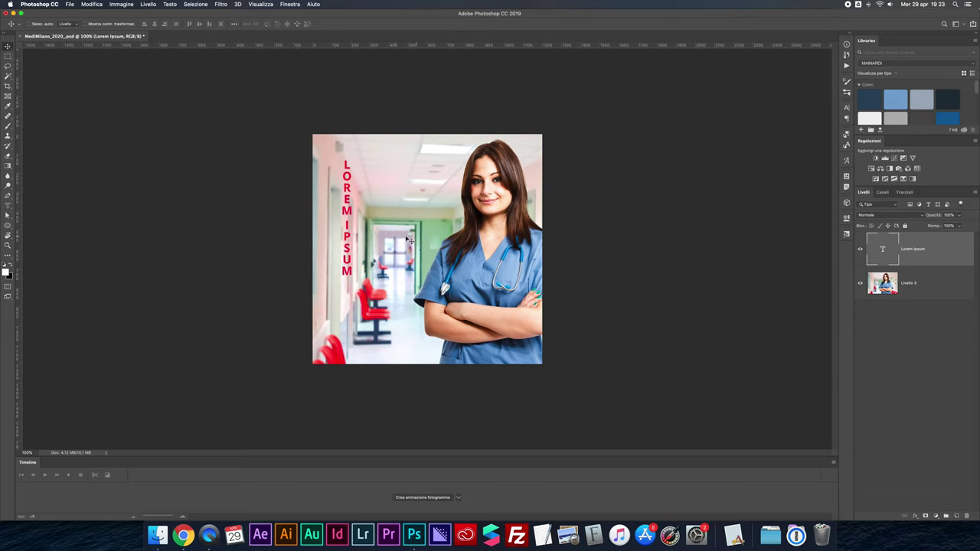
{"action": "left_click", "coordinate": [882, 251], "text": "super"}
{"action": "key", "text": "super+d"}
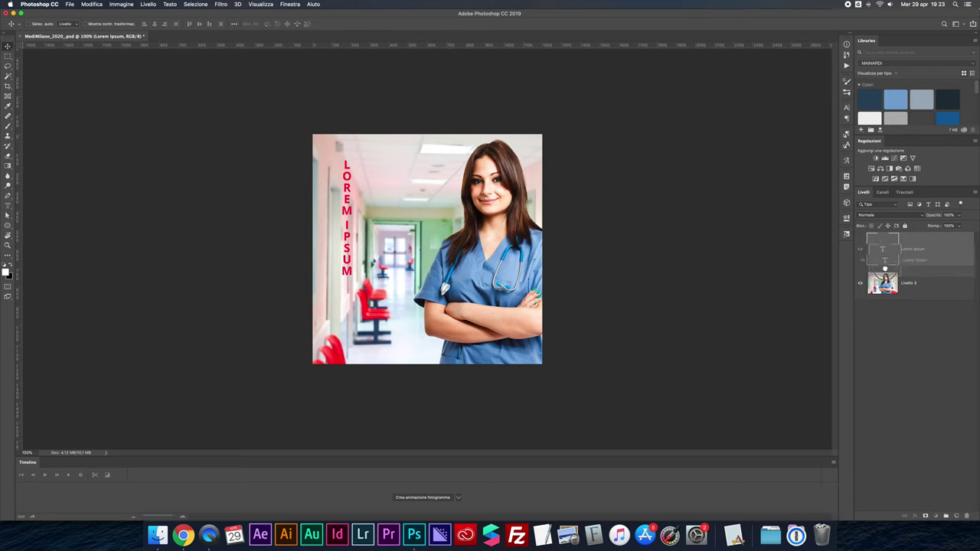
{"action": "left_click_drag", "start_coordinate": [883, 251], "coordinate": [885, 295]}
Clip Livello 3 to the vertical text and move the text column to the canvas centre.
{"action": "left_click", "coordinate": [885, 255]}
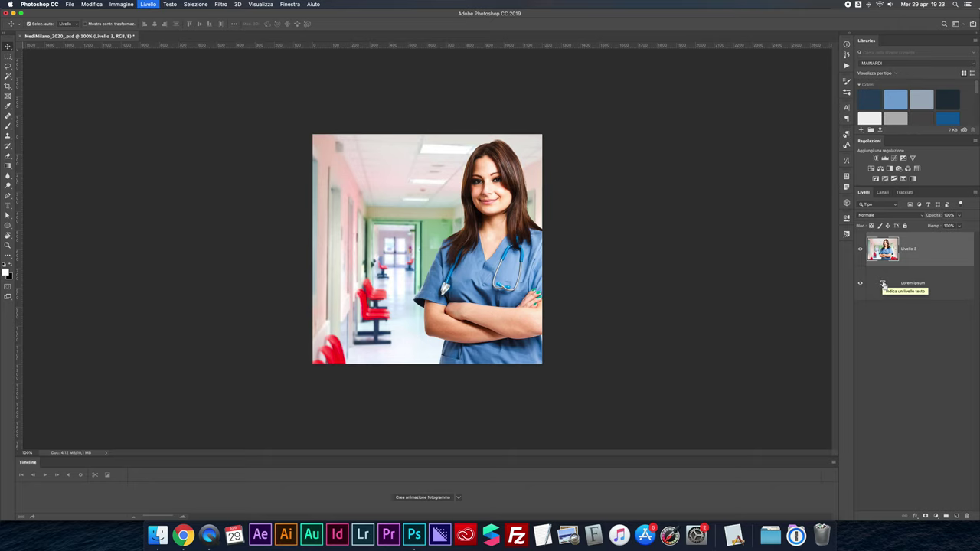
{"action": "key", "text": "super+alt+g"}
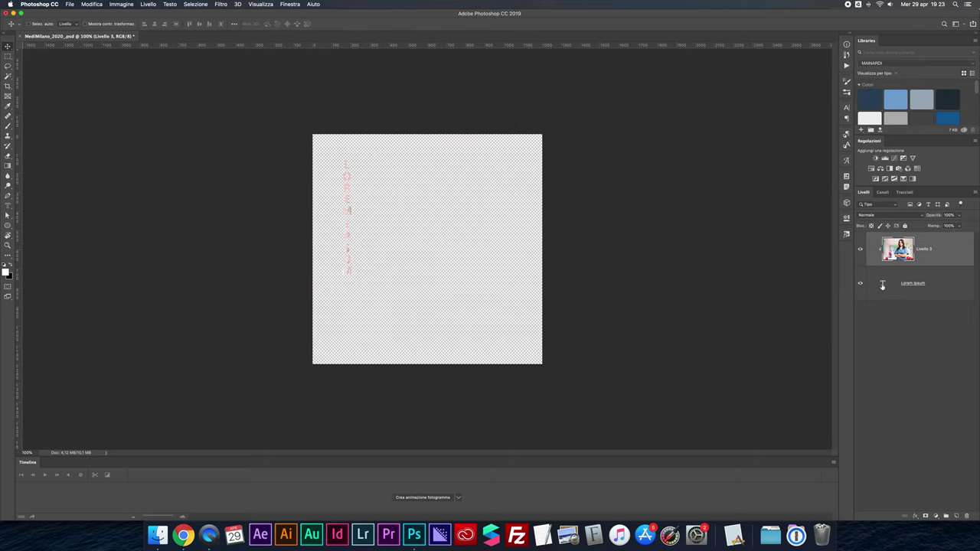
{"action": "left_click", "coordinate": [883, 285]}
{"action": "left_click_drag", "start_coordinate": [350, 192], "coordinate": [433, 213]}
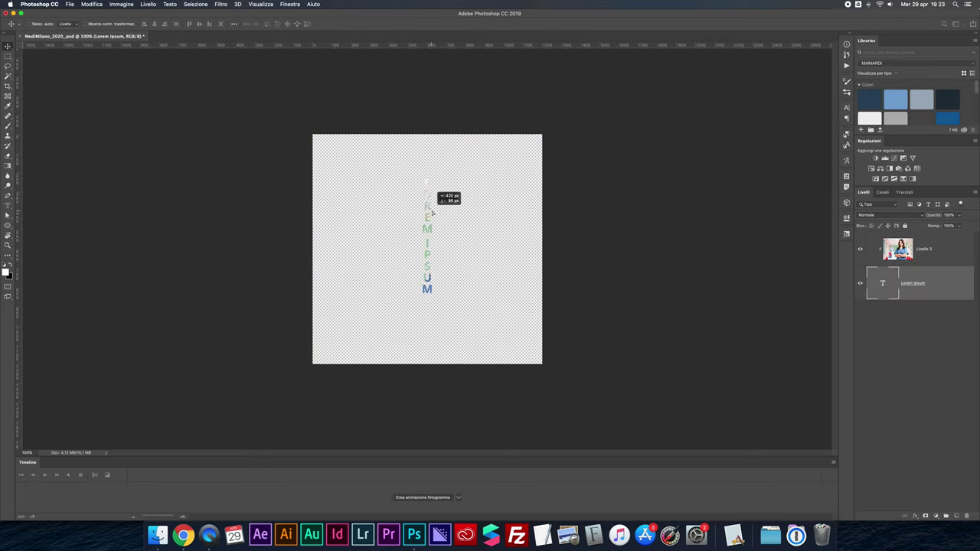
Finish editing the text and remove the vertical Lorem Ipsum layer, leaving Livello 3.
{"action": "double_click", "coordinate": [883, 284]}
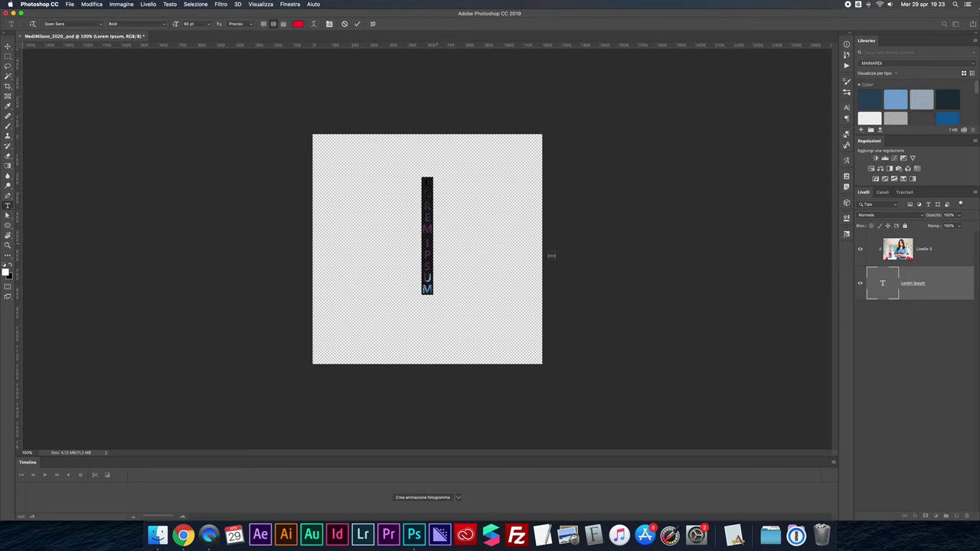
{"action": "key", "text": "Escape"}
{"action": "key", "text": "v"}
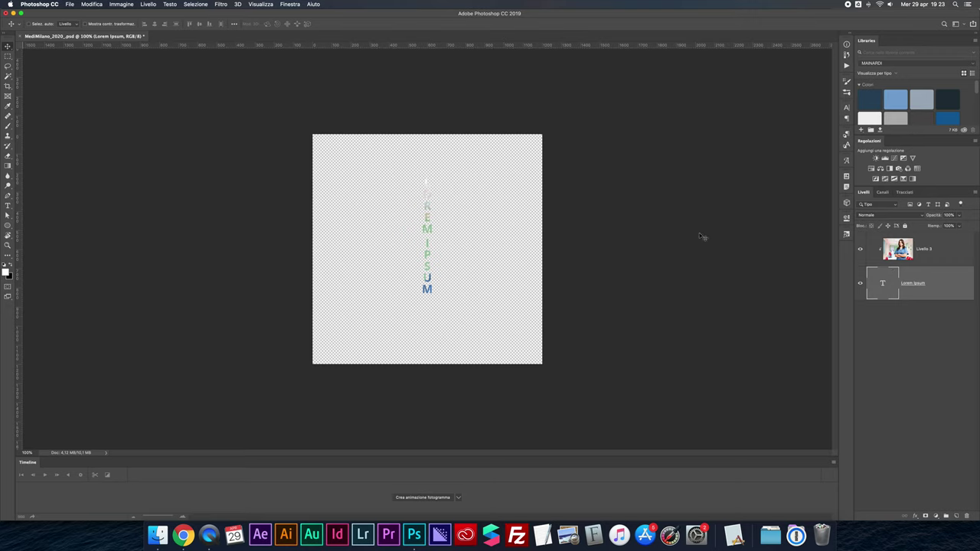
{"action": "left_click", "coordinate": [8, 206]}
{"action": "left_click", "coordinate": [890, 254]}
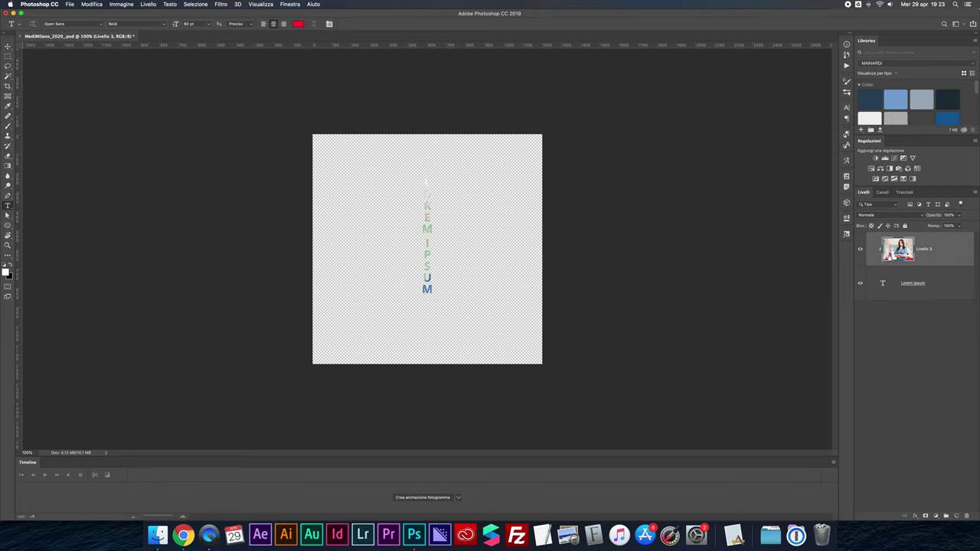
{"action": "key", "text": "ctrl+alt+z"}
{"action": "key", "text": "ctrl+alt+z"}
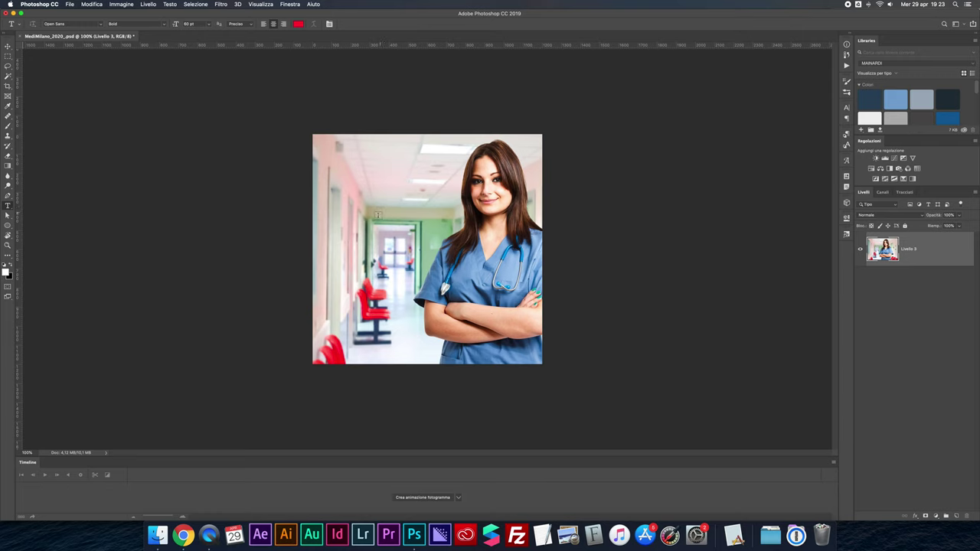
Add red bold LOREM IPSUM text and align it to the canvas's horizontal and vertical centres.
{"action": "left_click", "coordinate": [374, 224]}
{"action": "left_click", "coordinate": [394, 225]}
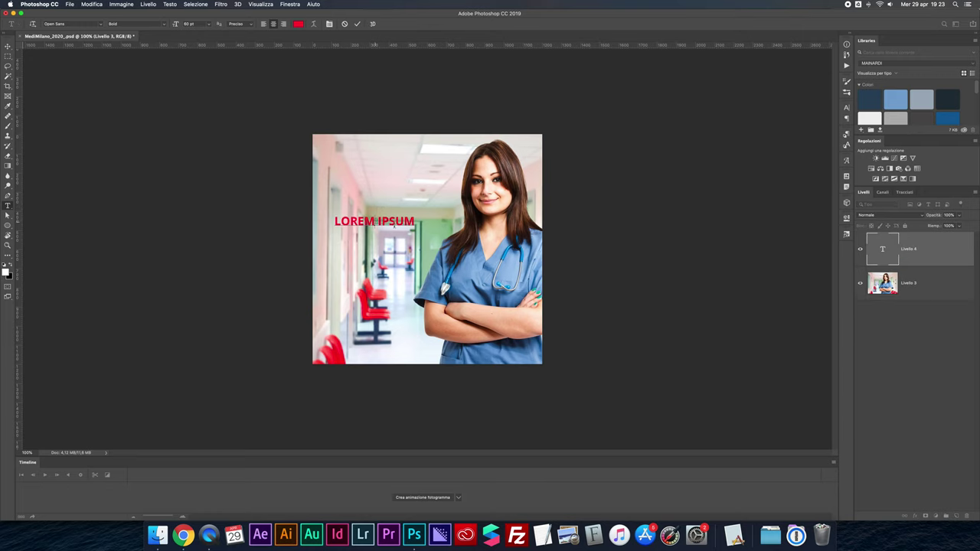
{"action": "left_click", "coordinate": [8, 46]}
{"action": "key", "text": "ctrl+a"}
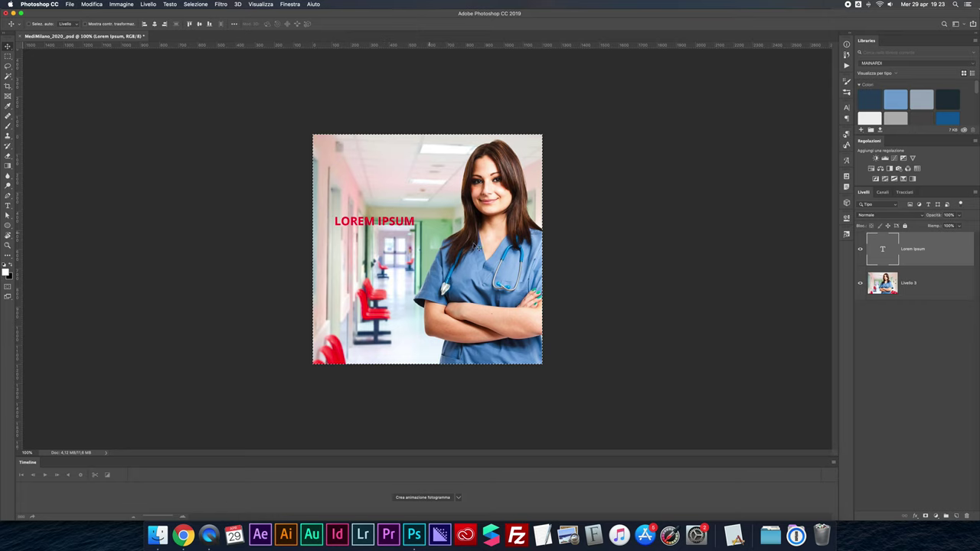
{"action": "left_click", "coordinate": [154, 24]}
{"action": "left_click", "coordinate": [199, 24]}
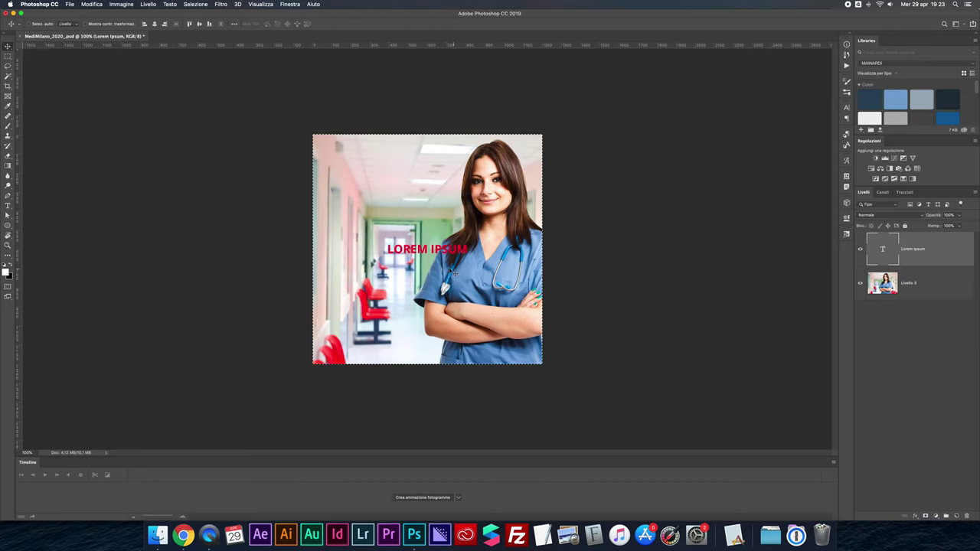
{"action": "key", "text": "ctrl+d"}
Add a red placeholder lorem ipsum paragraph text box near the top of the photo.
{"action": "key", "text": "t"}
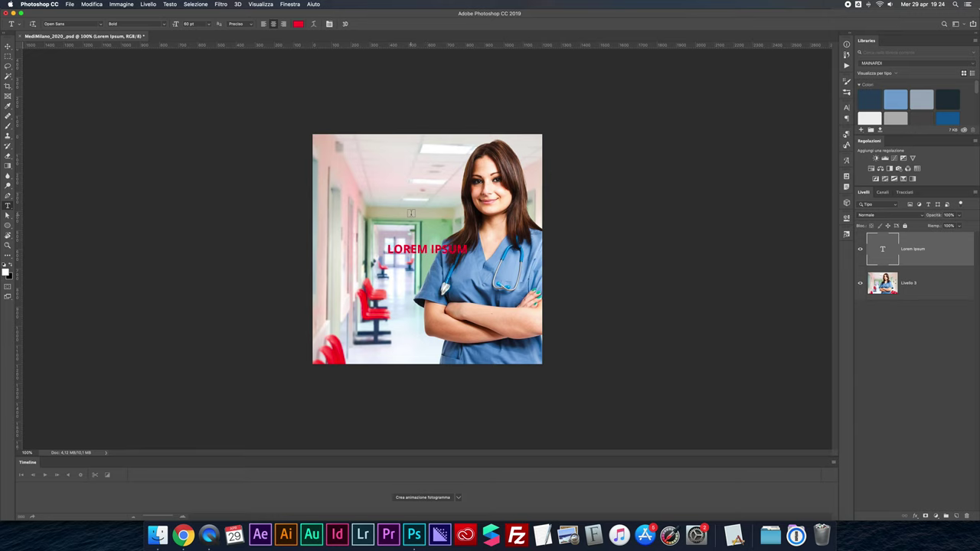
{"action": "left_click_drag", "start_coordinate": [335, 159], "coordinate": [525, 216]}
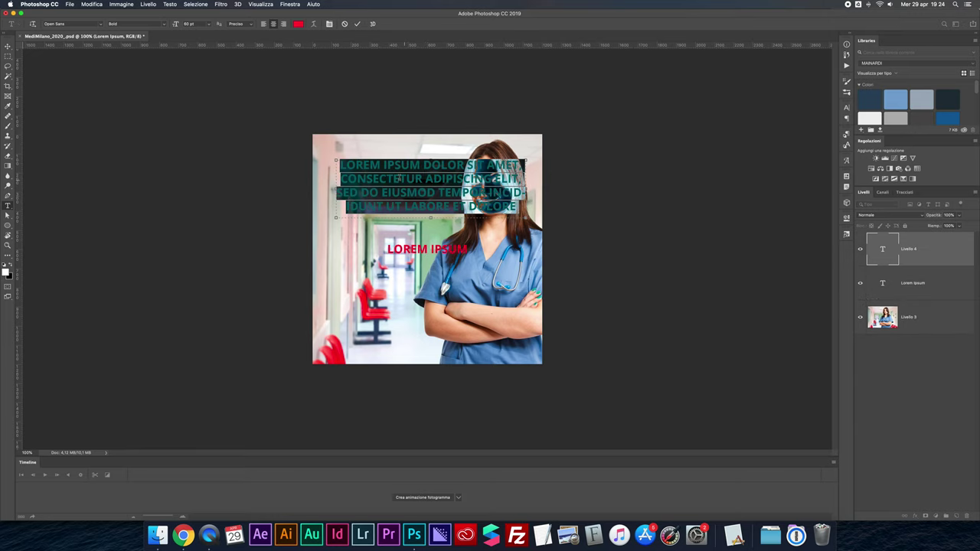
{"action": "left_click", "coordinate": [7, 46]}
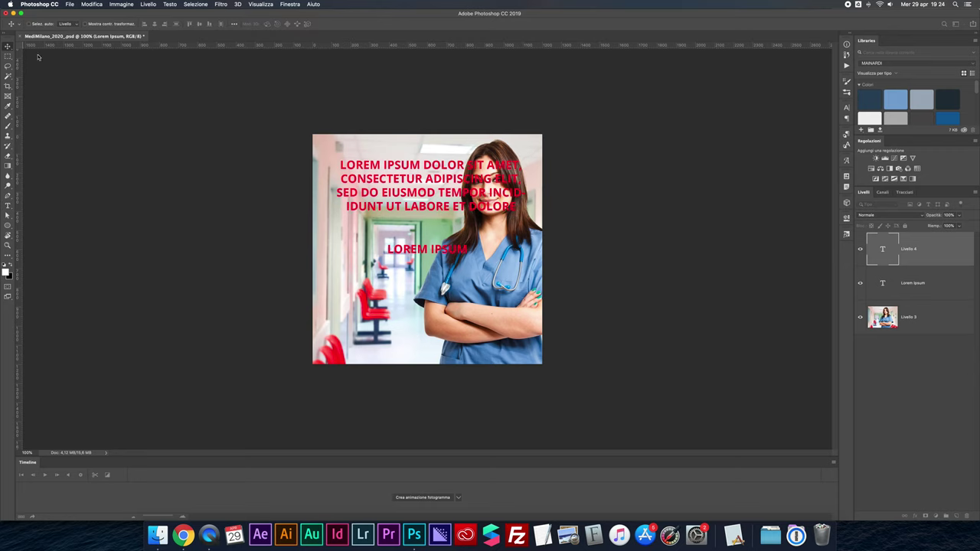
Centre the paragraph vertically on the canvas and scale it down to about 96.8%.
{"action": "key", "text": "ctrl+a"}
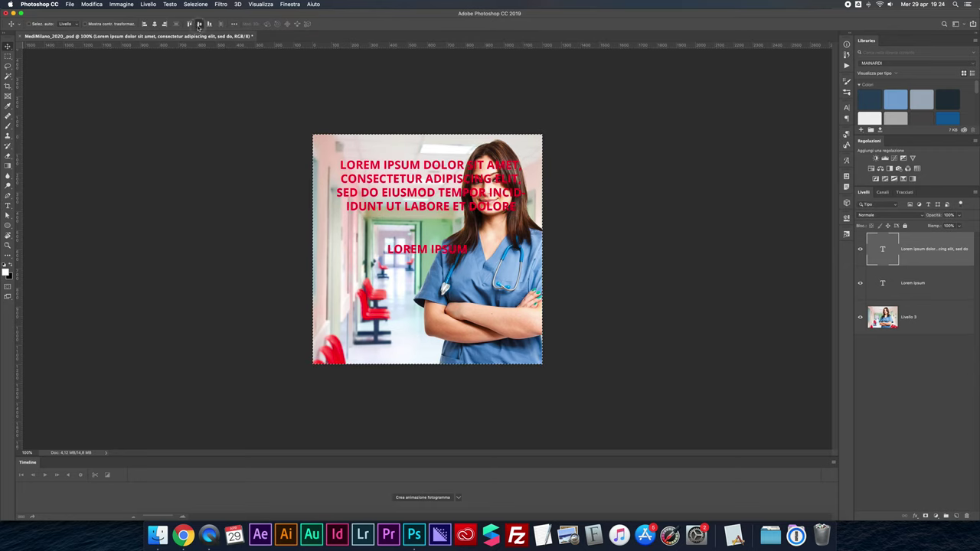
{"action": "left_click", "coordinate": [154, 24]}
{"action": "key", "text": "ctrl+t"}
{"action": "left_click_drag", "start_coordinate": [433, 277], "coordinate": [419, 274]}
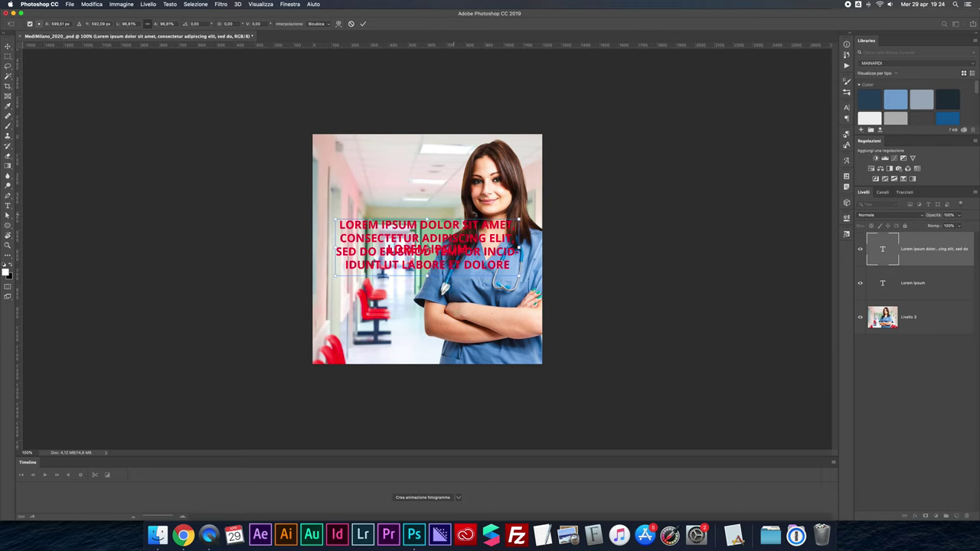
Apply the scaling, replace the paragraph's contents with the word TEXT, and drag it above LOREM IPSUM.
{"action": "key", "text": "Return"}
{"action": "double_click", "coordinate": [381, 238]}
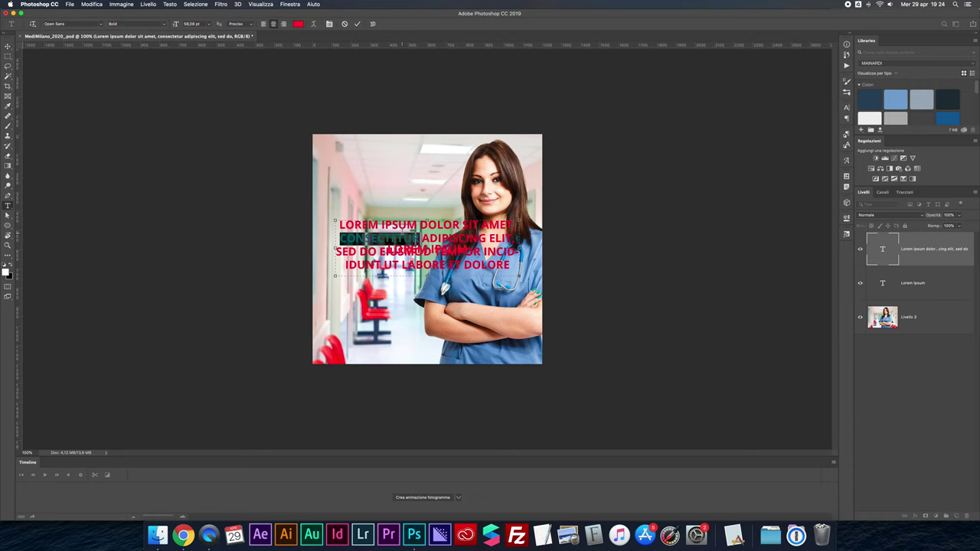
{"action": "key", "text": "super+a"}
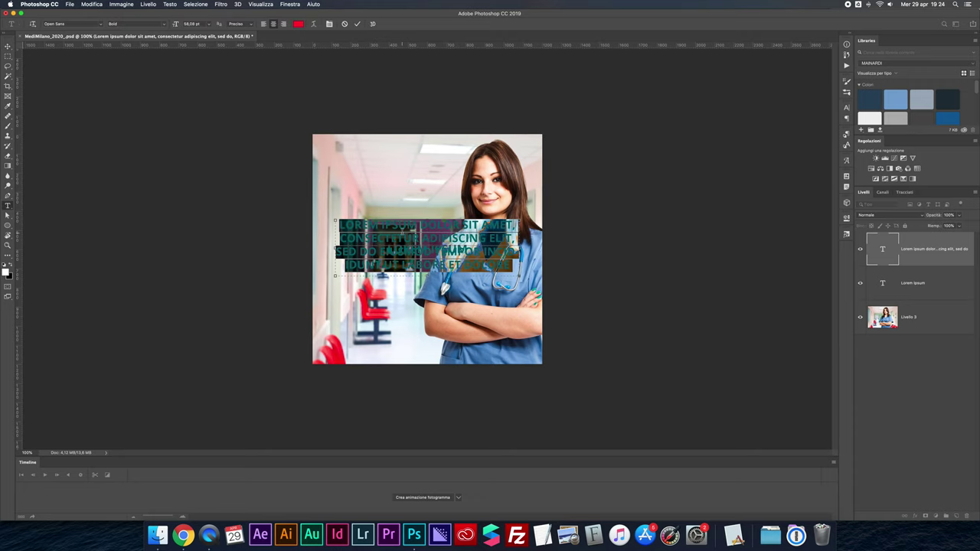
{"action": "type", "text": "TEXT"}
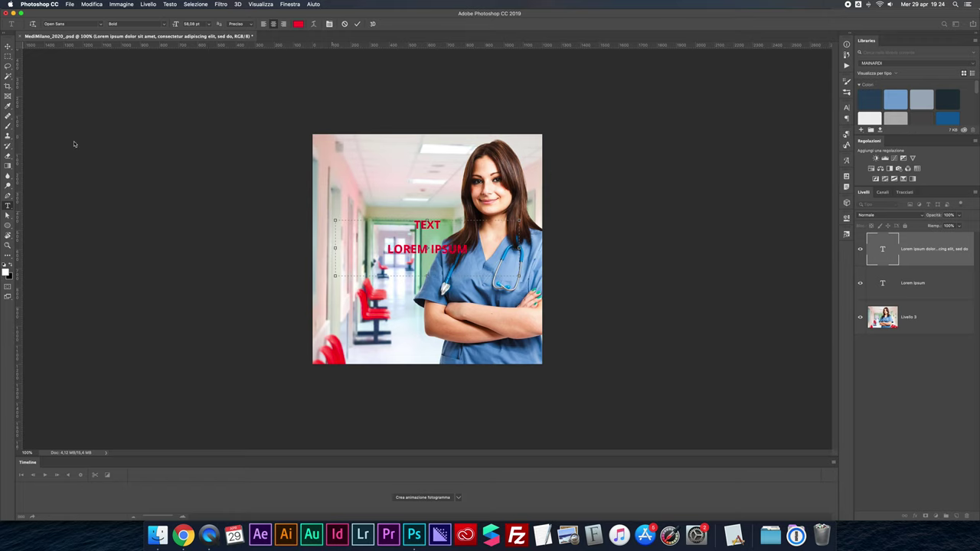
{"action": "left_click", "coordinate": [7, 47]}
{"action": "left_click_drag", "start_coordinate": [433, 224], "coordinate": [432, 183]}
{"action": "key", "text": "ctrl+a"}
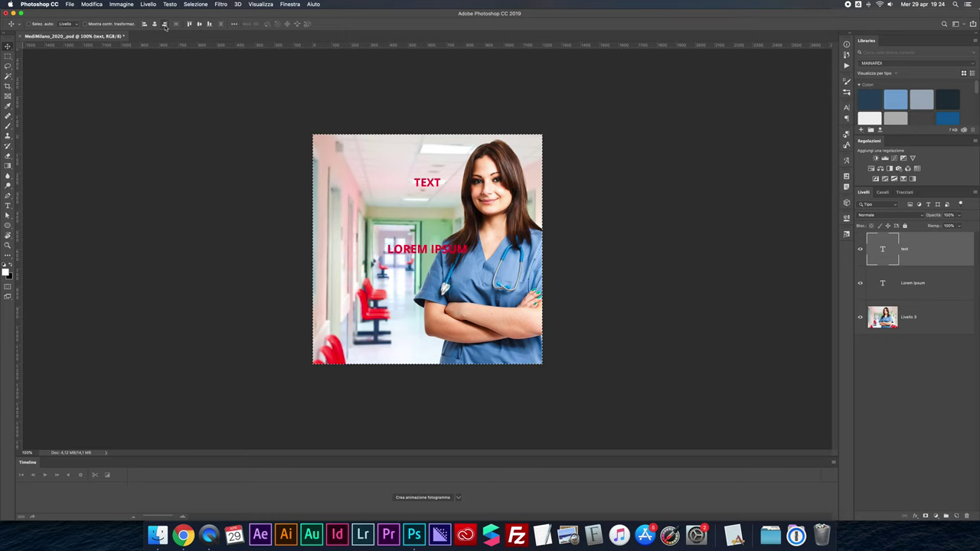
Bottom-align the TEXT label to the canvas over the nurse's folded arms, then apply its transform.
{"action": "left_click", "coordinate": [209, 24]}
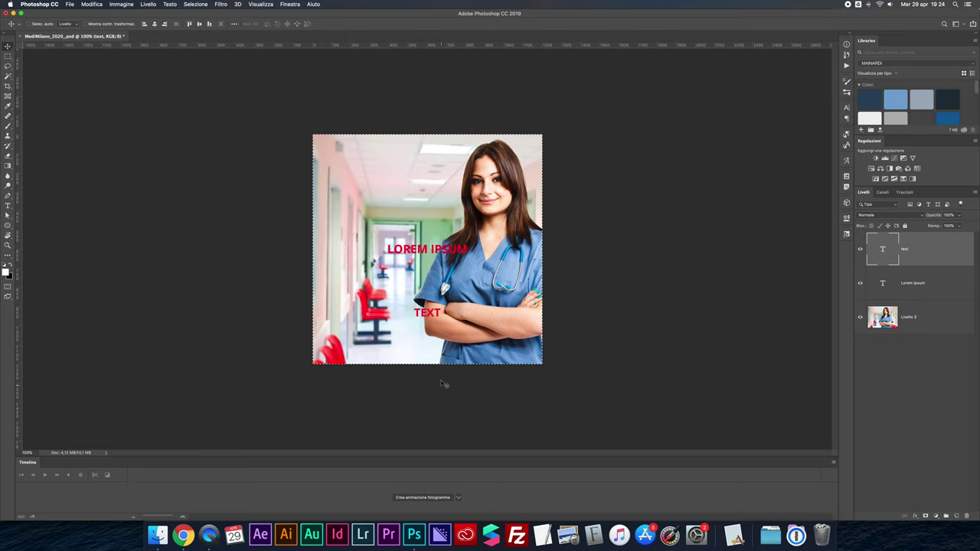
{"action": "key", "text": "ctrl+d"}
{"action": "key", "text": "ctrl+t"}
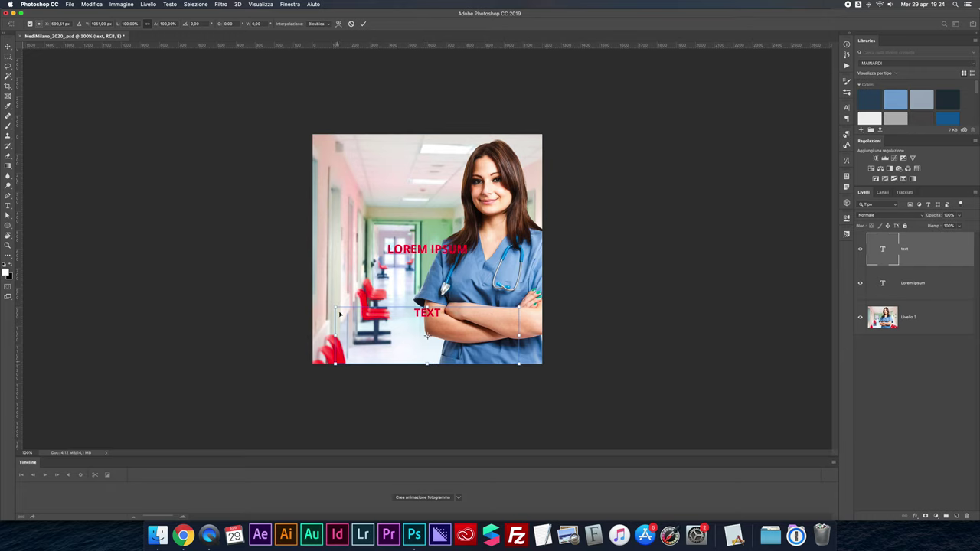
{"action": "key", "text": "Return"}
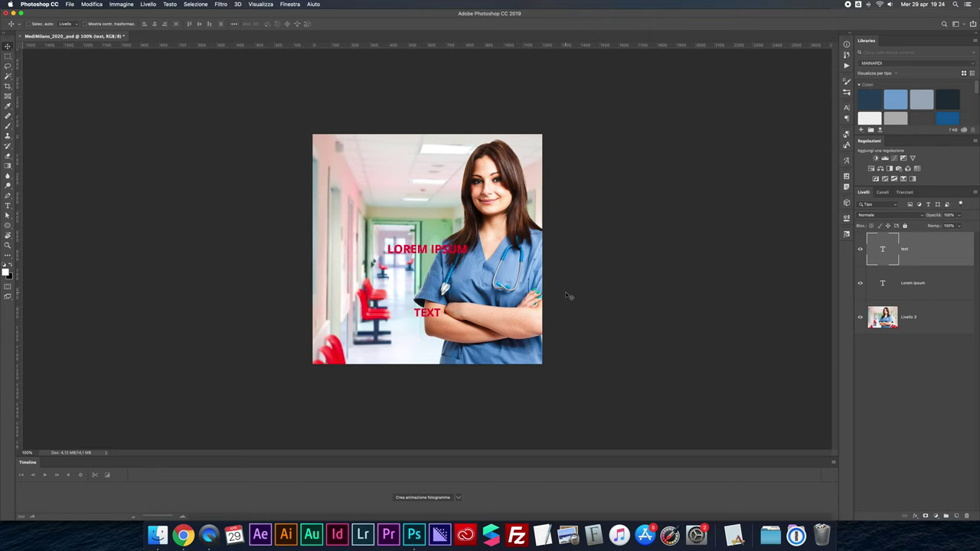